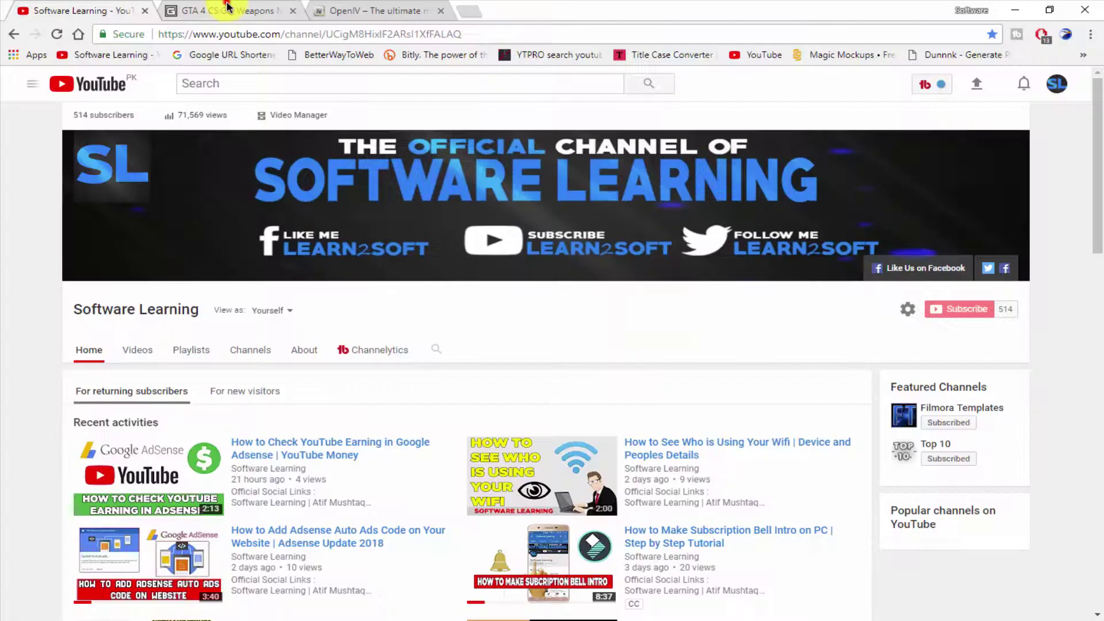
Review the CS:GO Weapons mod page on GTAinside.com, highlighting its title and selecting the page URL
click(271, 11)
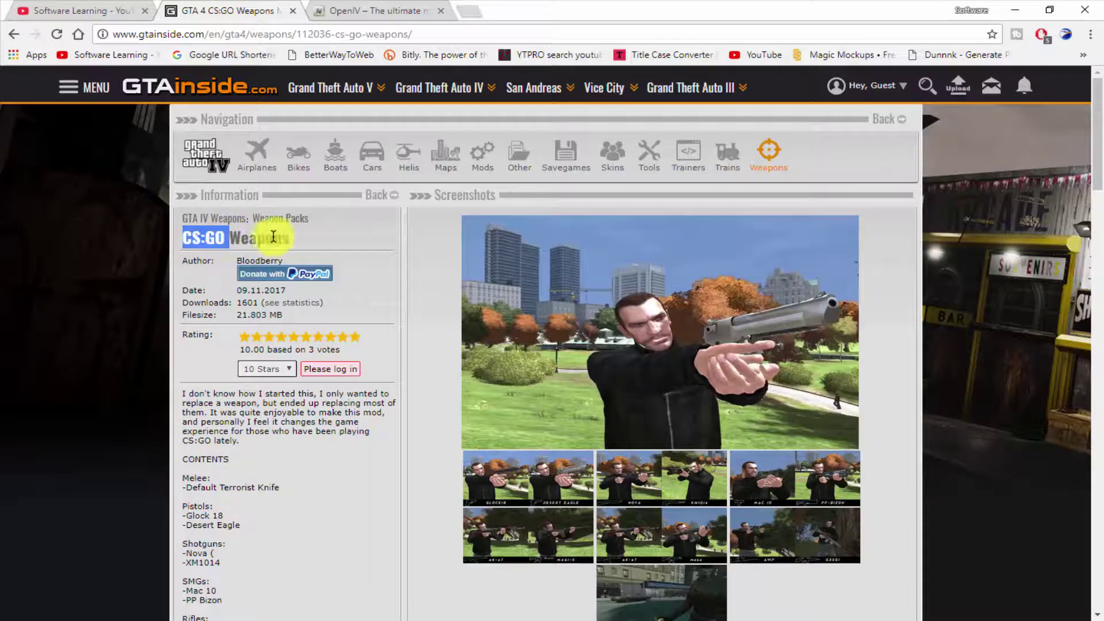
drag(293, 238, 220, 237)
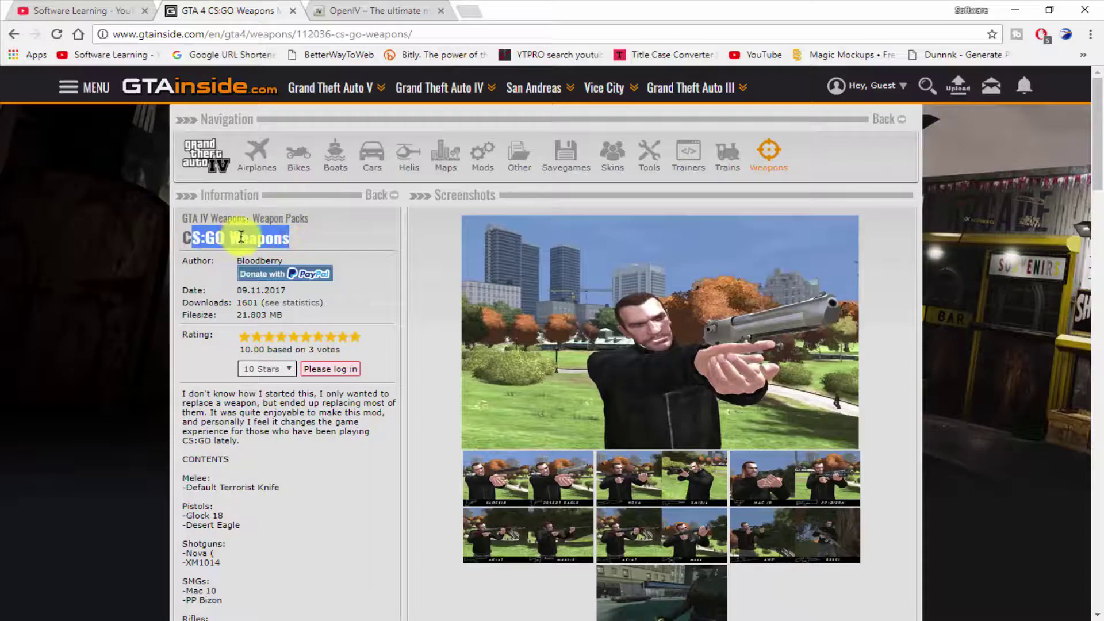
scroll(246, 340, down, 7)
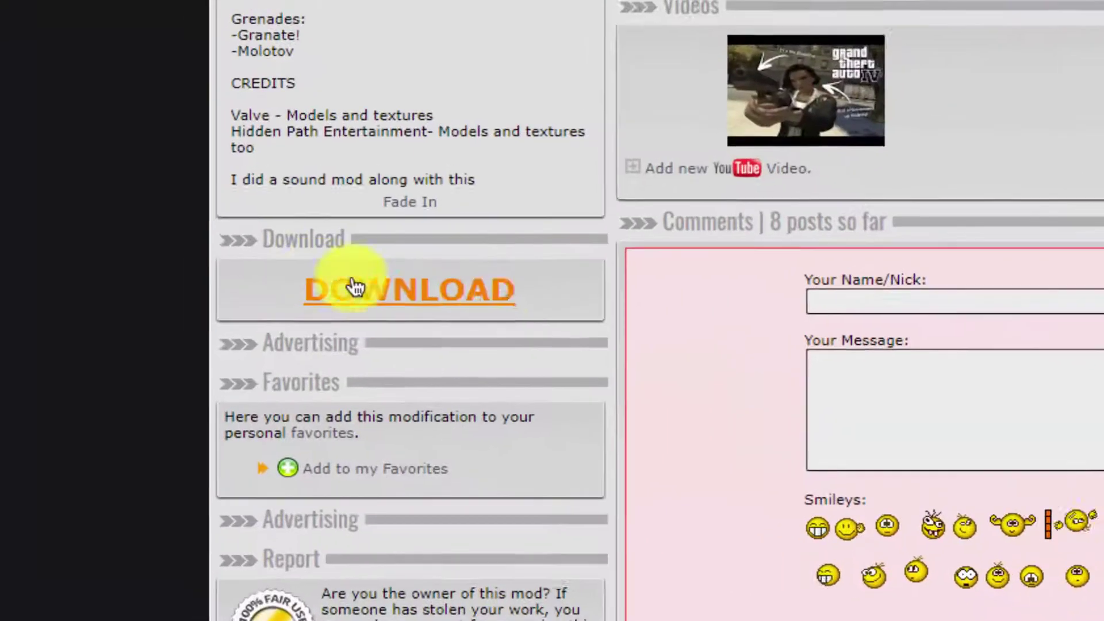
scroll(313, 288, up, 8)
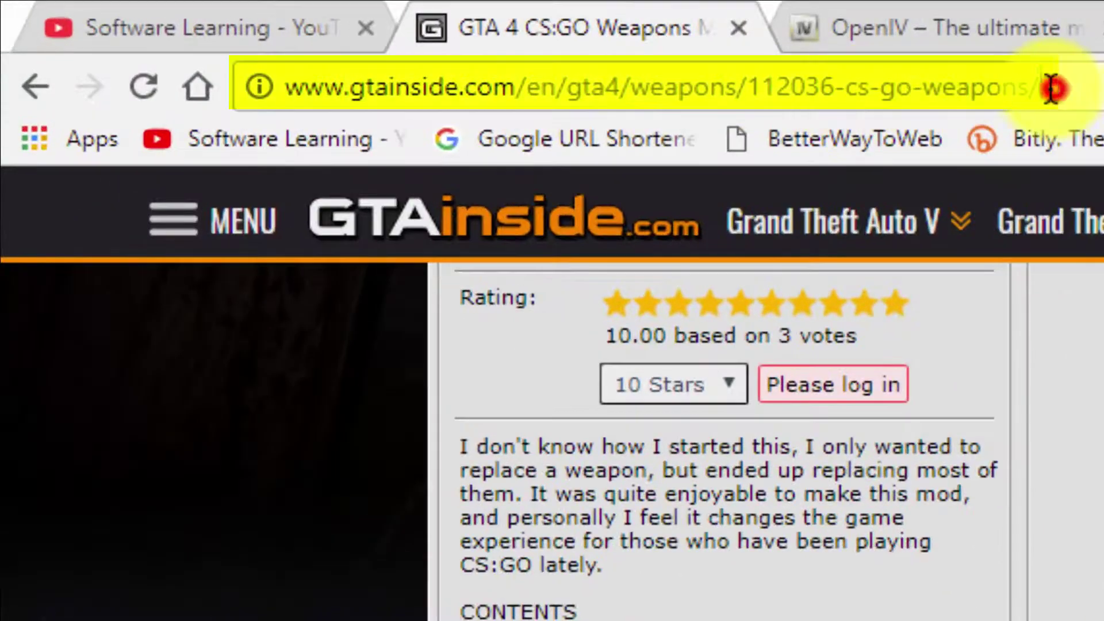
click(1051, 90)
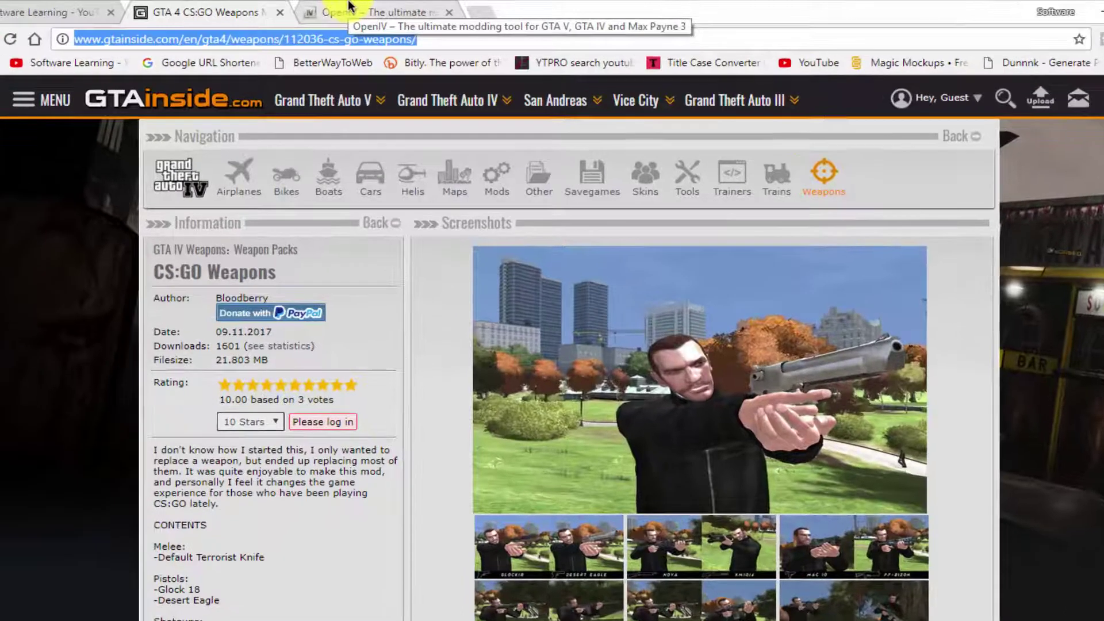
Check the openiv.com page, then select the downloaded New Weapons Mod for GTA IV archive in Compressed
click(353, 8)
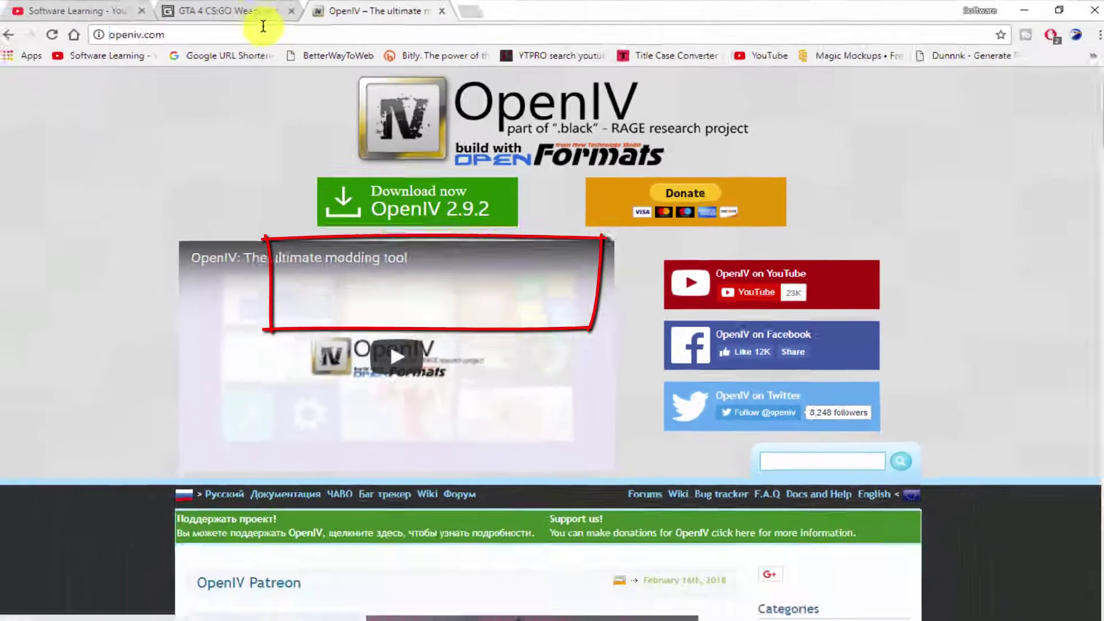
click(207, 20)
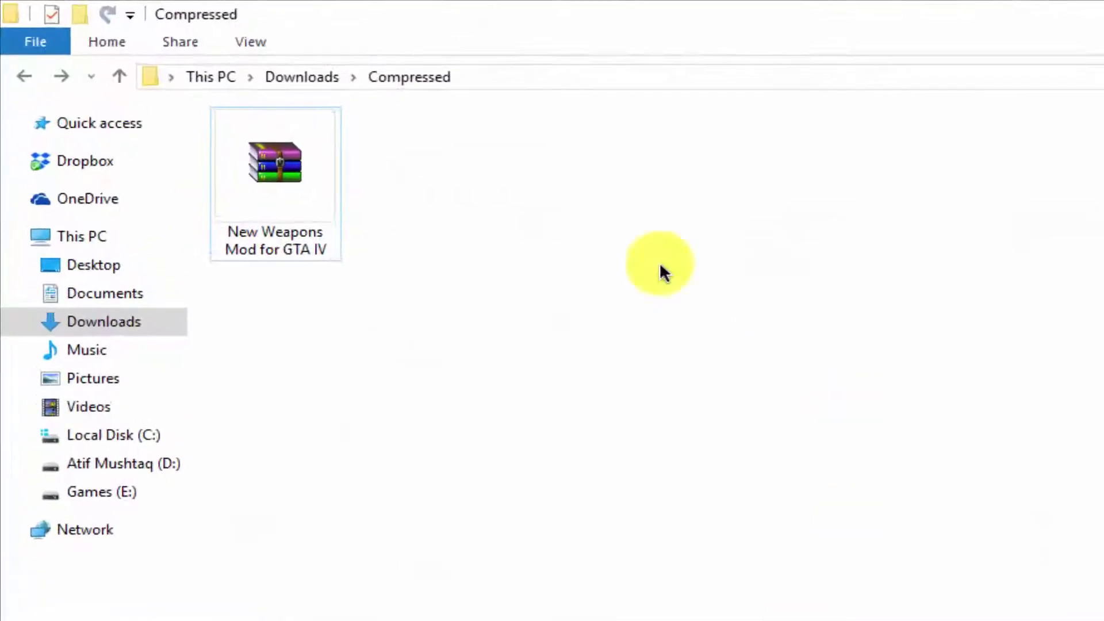
click(243, 166)
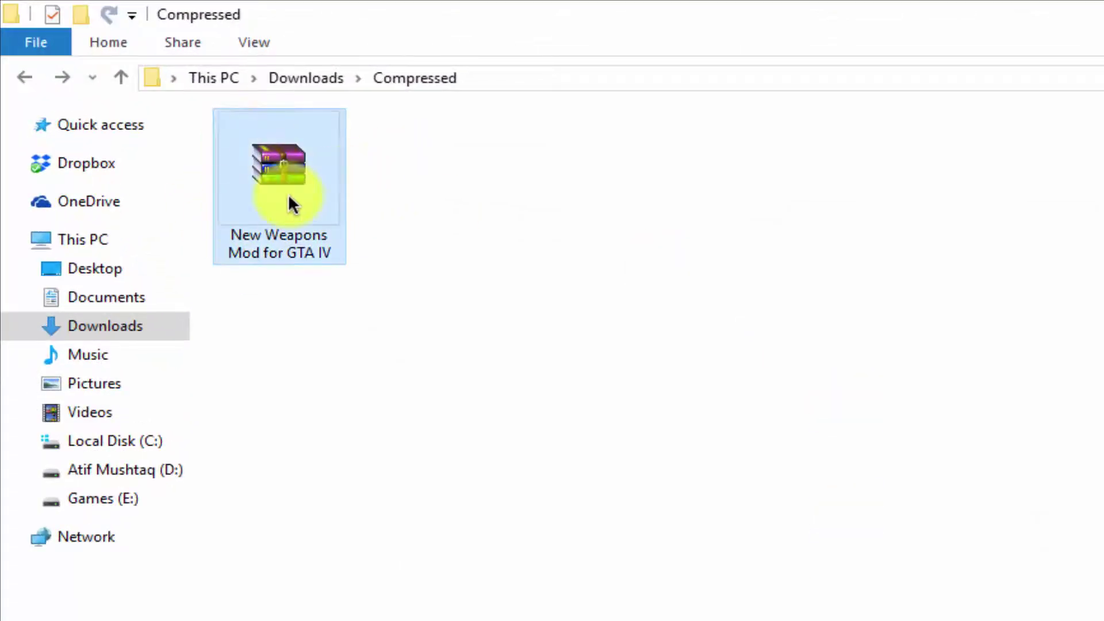
Extract the New Weapons Mod for GTA IV archive and open its Granate! folder
right_click(288, 195)
click(365, 267)
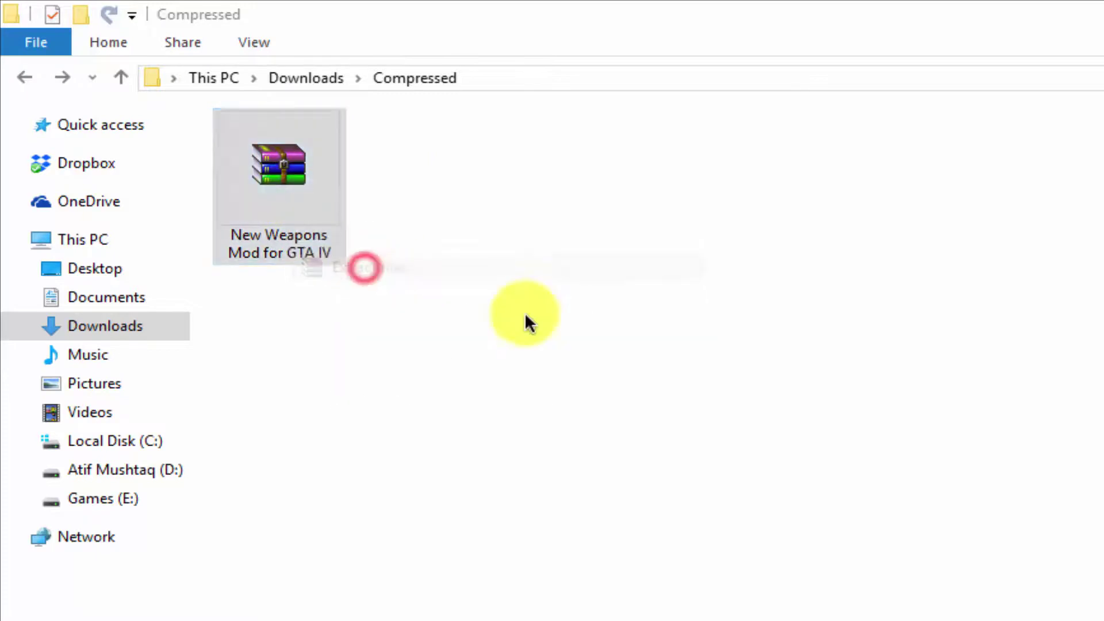
click(636, 565)
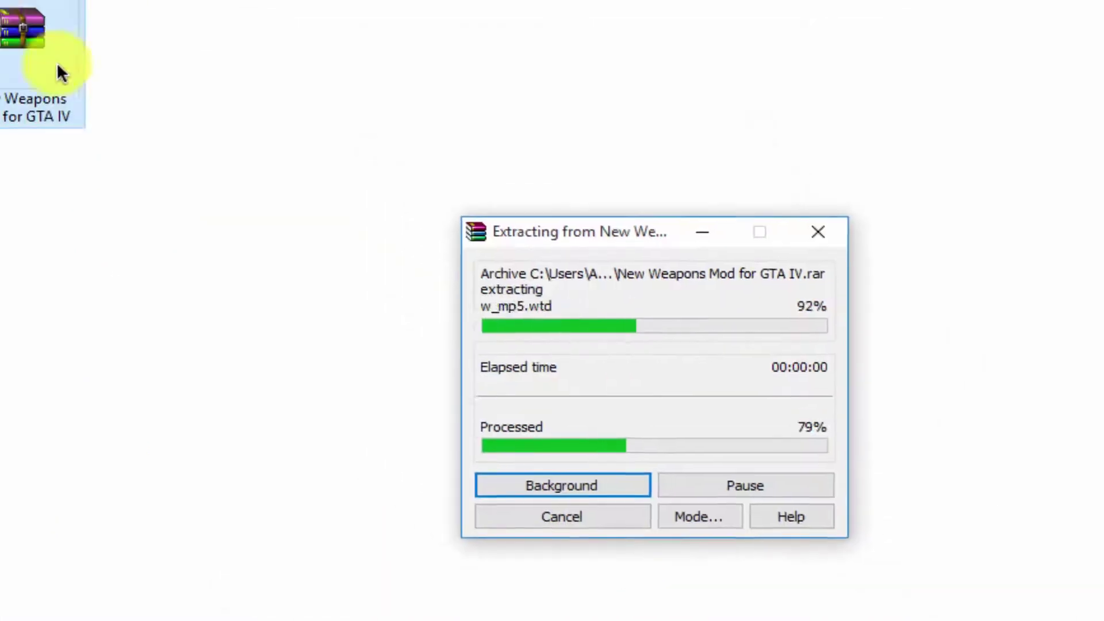
double_click(192, 150)
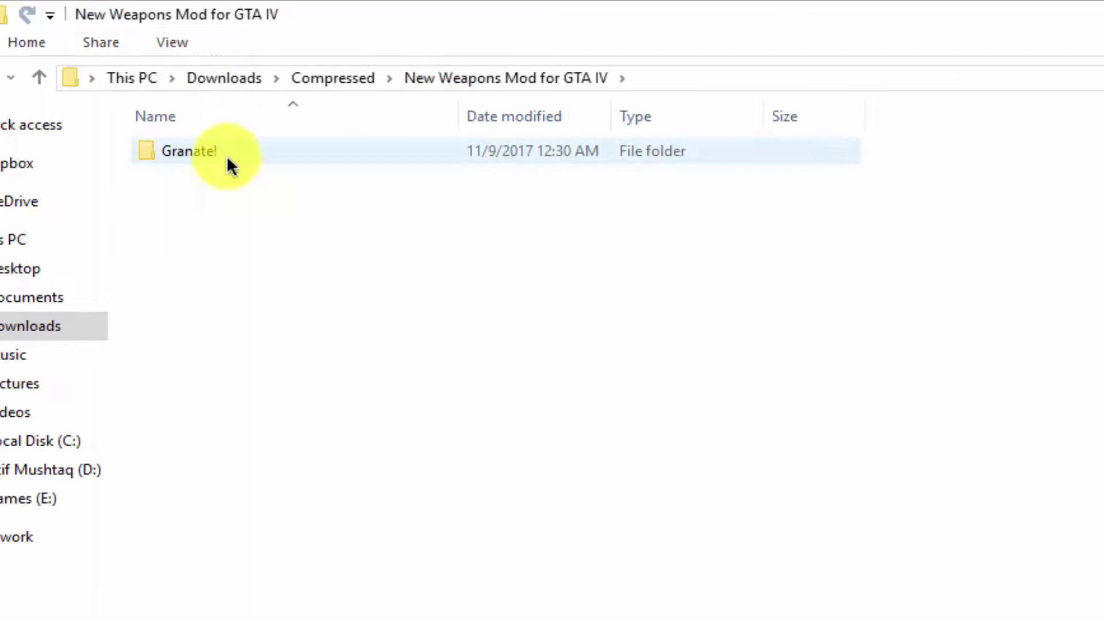
double_click(227, 162)
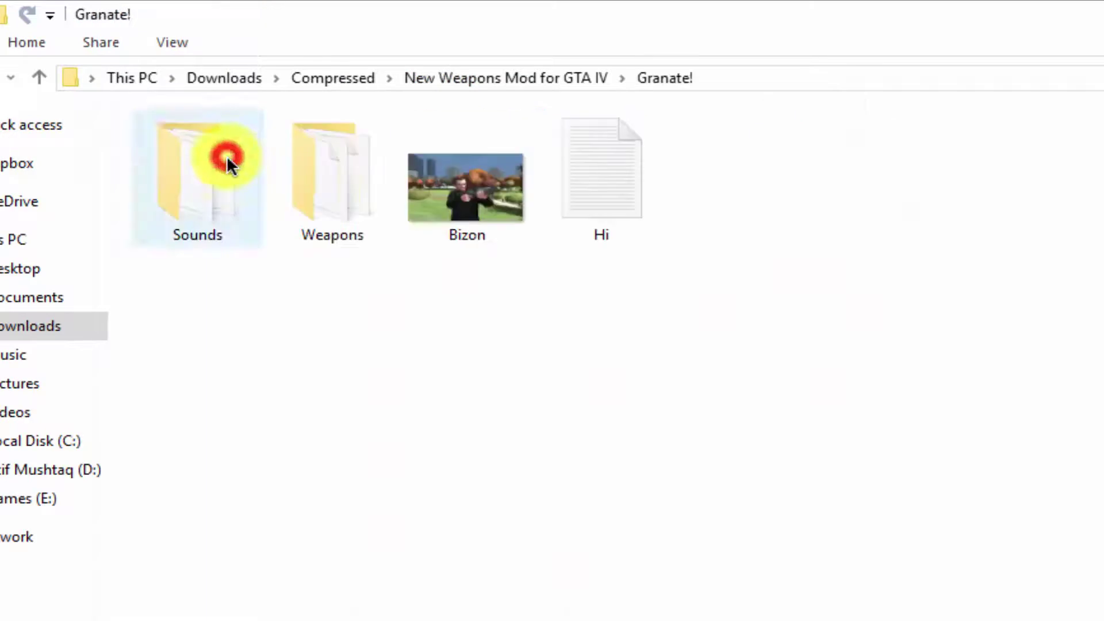
Select the Sounds and Weapons folders, then minimize File Explorer and the browser to show the desktop
drag(260, 253, 213, 230)
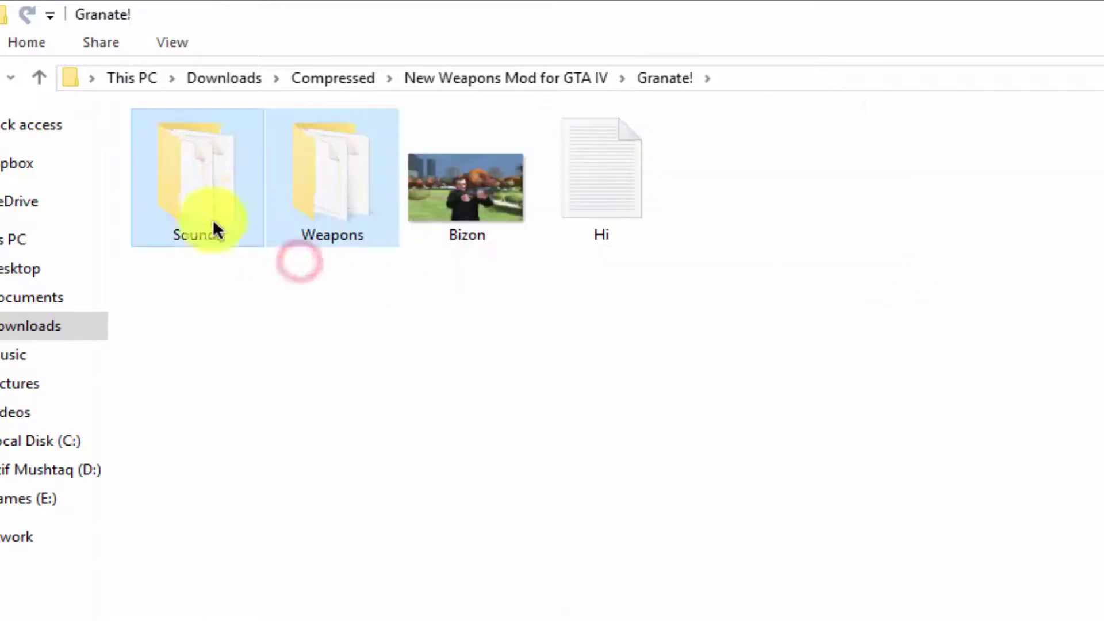
click(246, 278)
drag(288, 271, 232, 203)
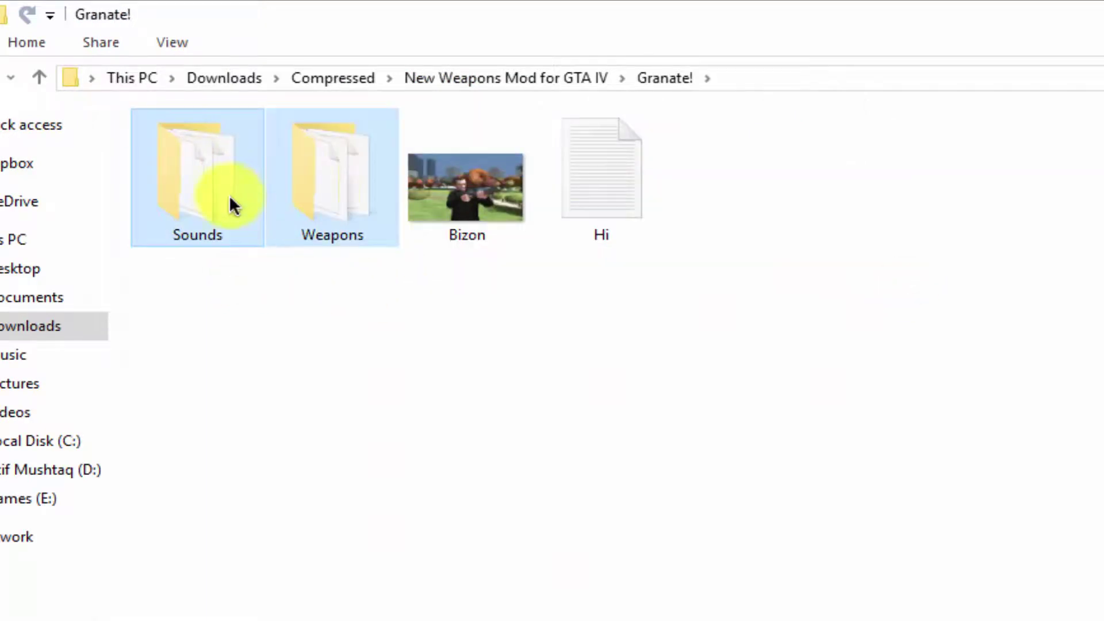
drag(318, 278, 246, 217)
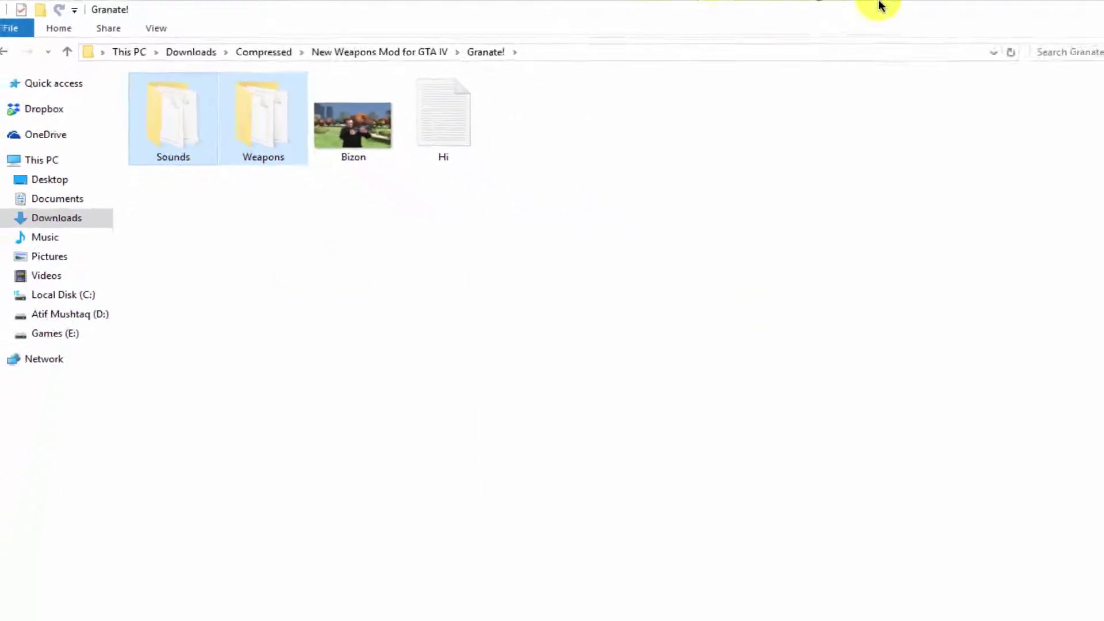
click(1011, 8)
click(1011, 8)
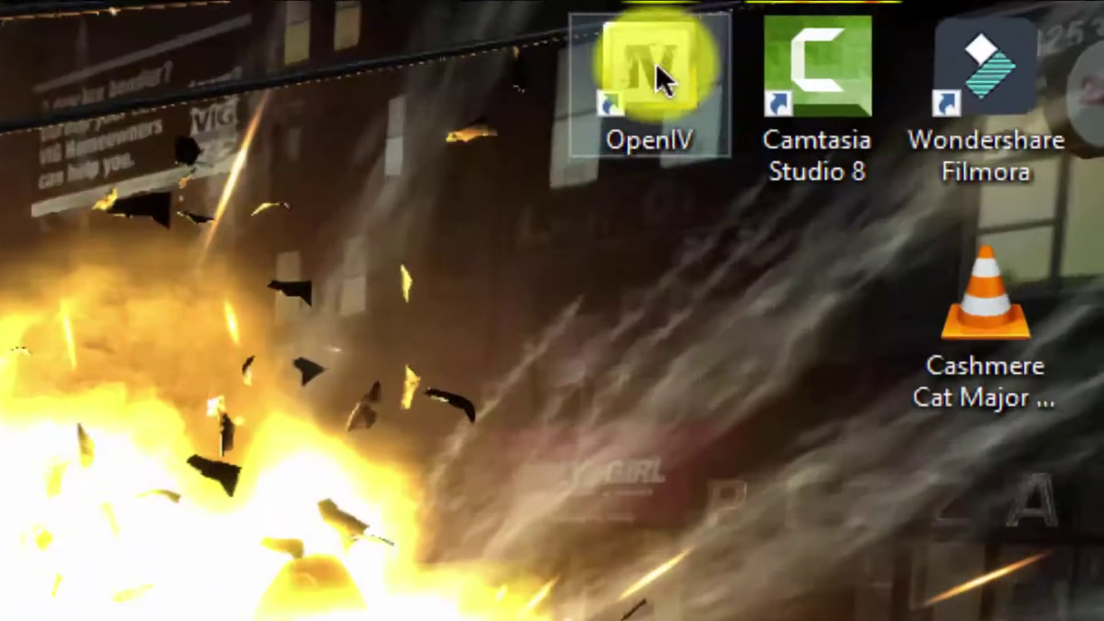
Launch OpenIV for Grand Theft Auto IV (Windows) and browse pc > models > cdimages to select weapons.img
click(839, 39)
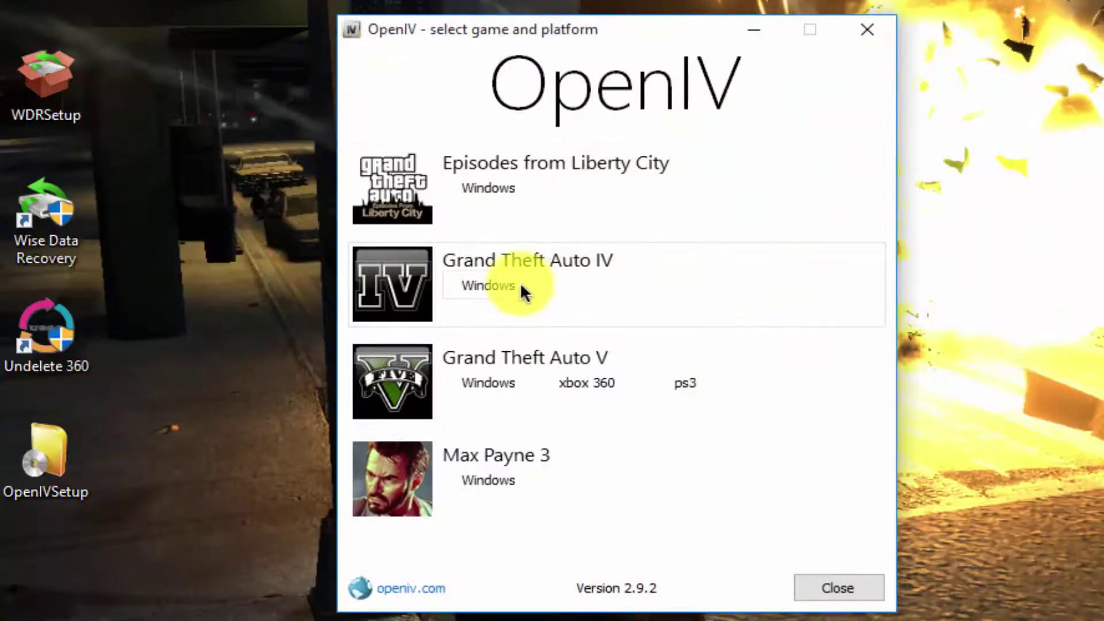
click(521, 286)
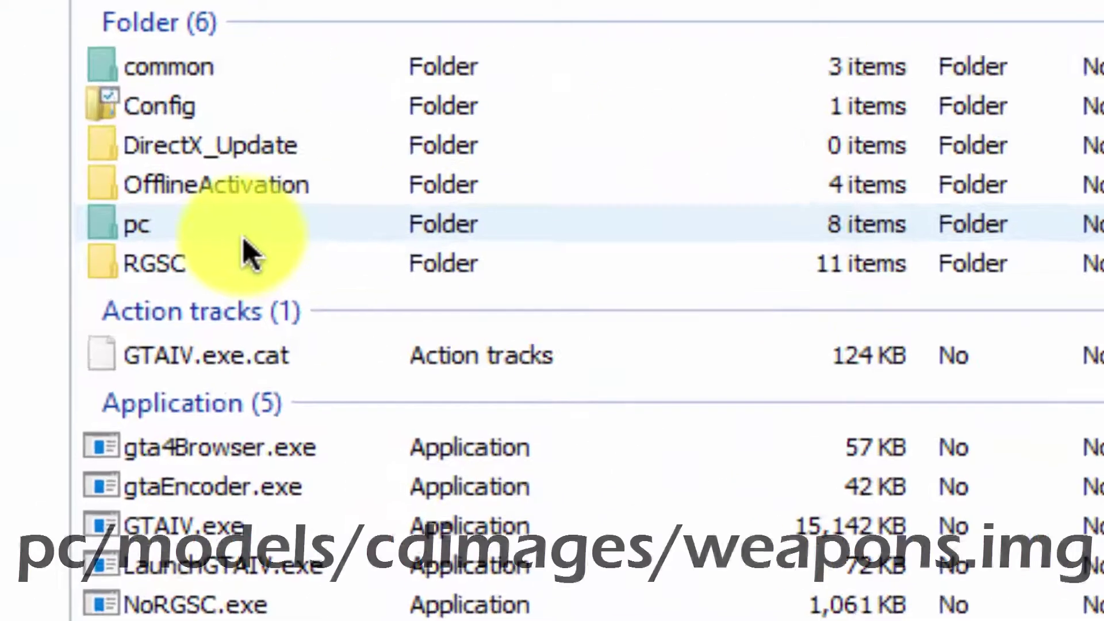
double_click(195, 190)
click(156, 182)
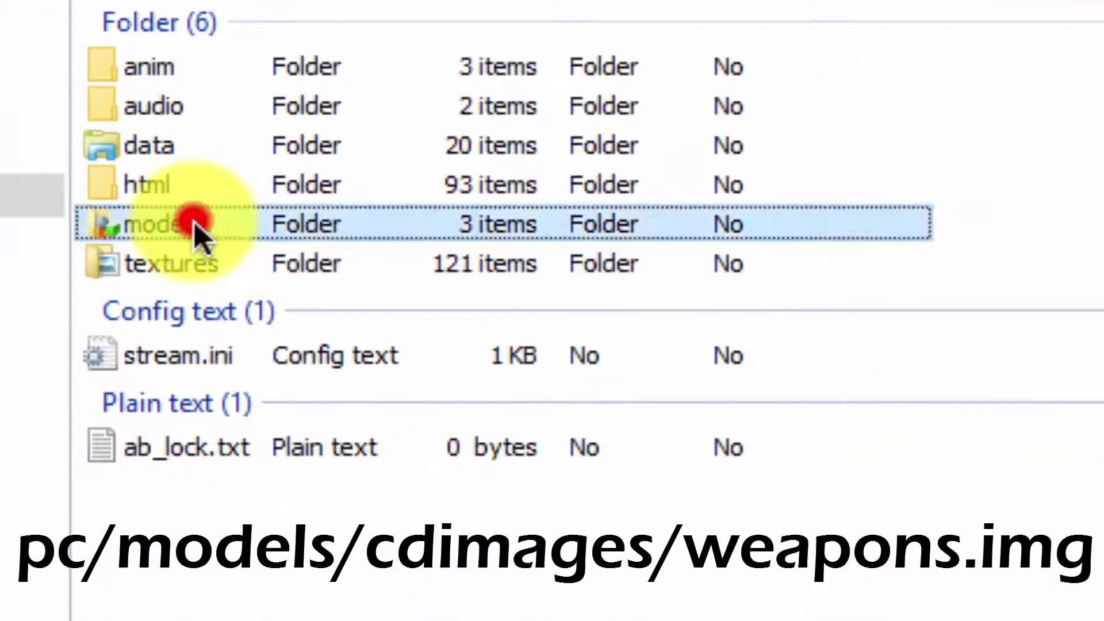
double_click(195, 227)
click(253, 60)
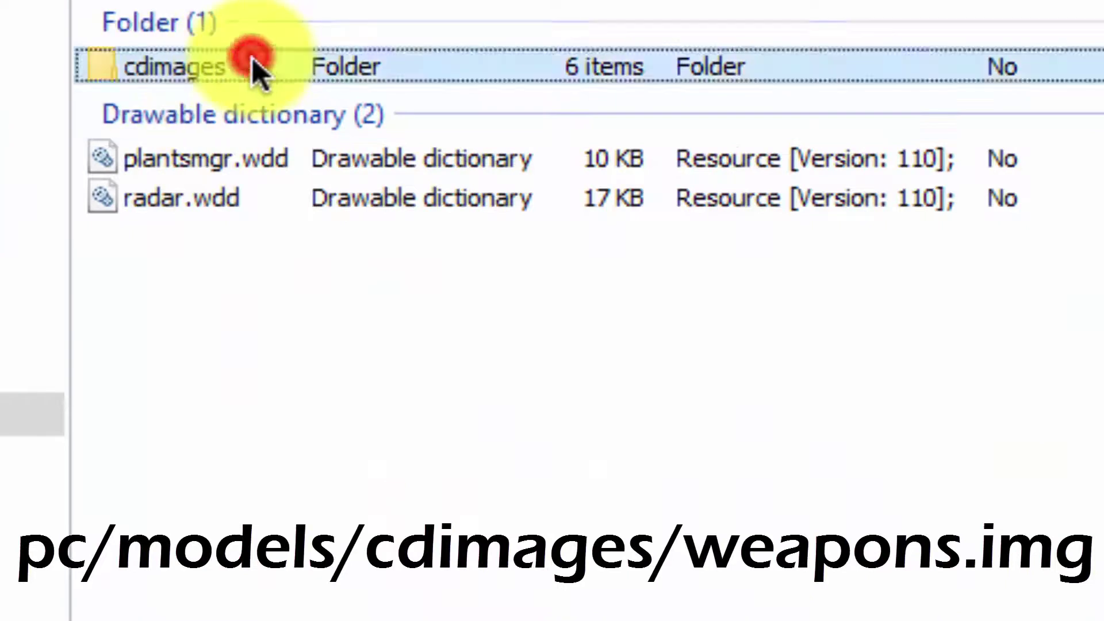
double_click(252, 58)
click(157, 233)
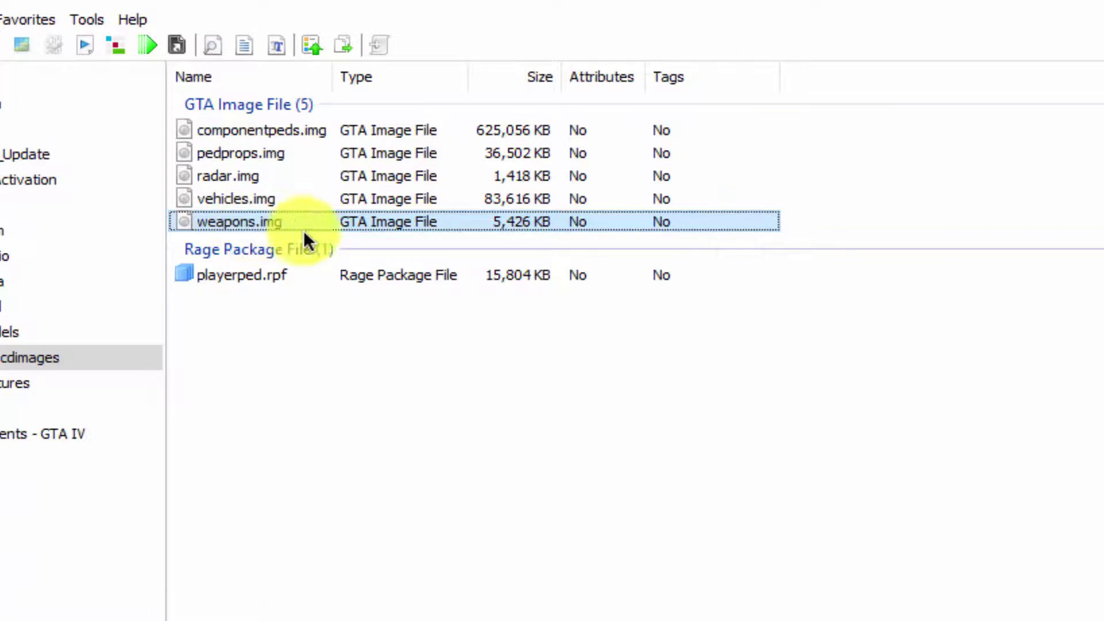
Start extracting weapons.img and create a new folder on the Desktop as the destination
right_click(250, 218)
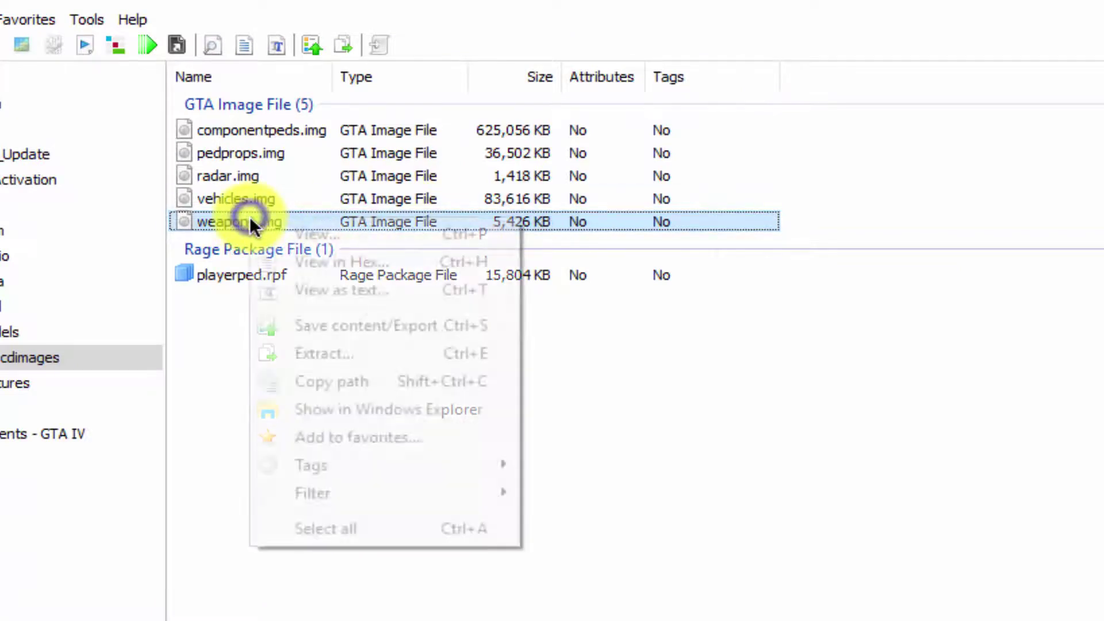
click(371, 360)
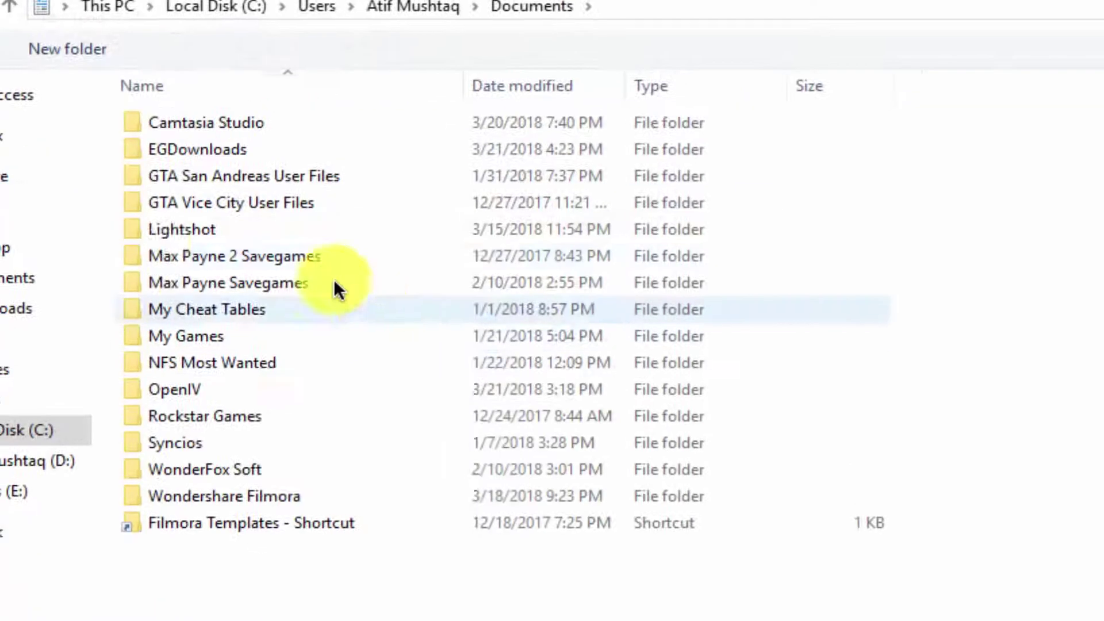
click(15, 241)
right_click(660, 315)
mouse_move(318, 426)
click(609, 426)
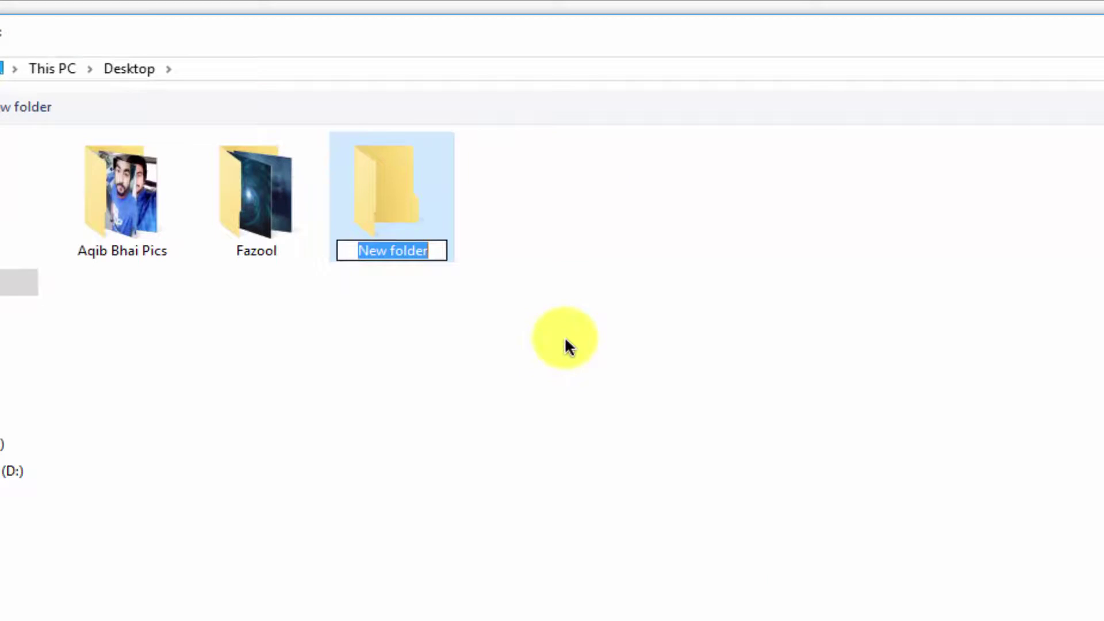
Name the new folder weapons.img and confirm it as the extraction target, which raises an error
text(a)
key(BackSpace)
text(weapons.img)
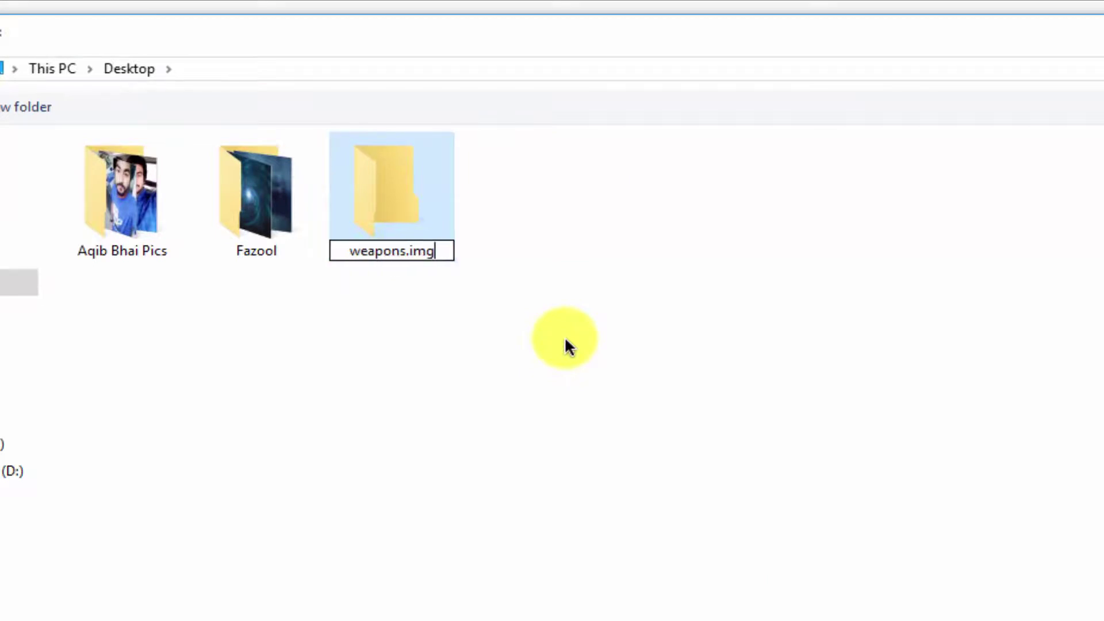
key(Return)
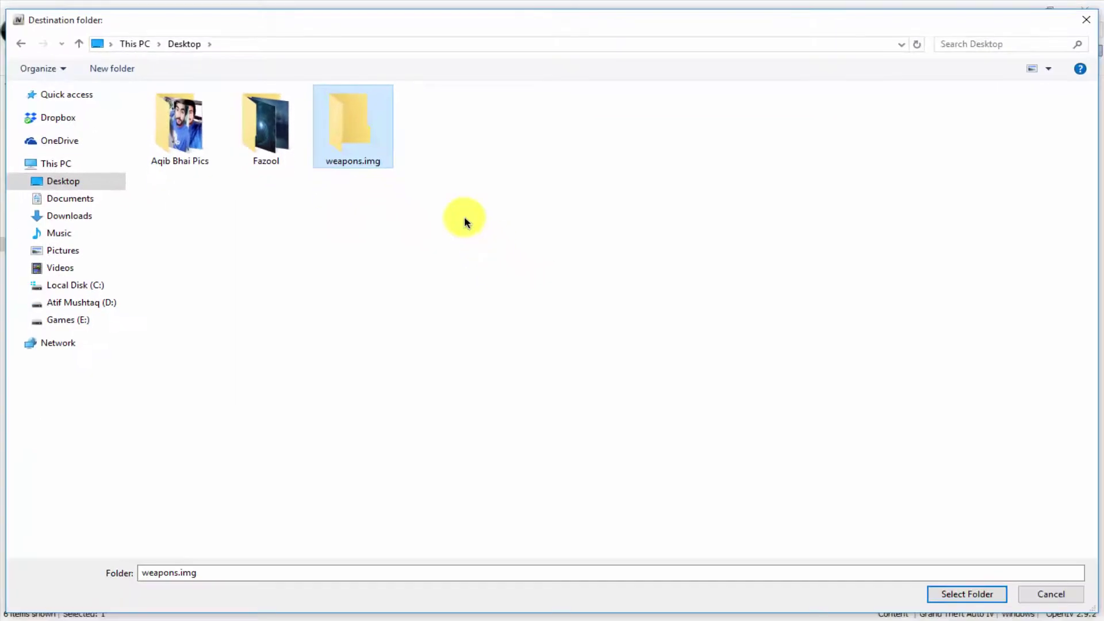
key(Return)
key(alt+Left)
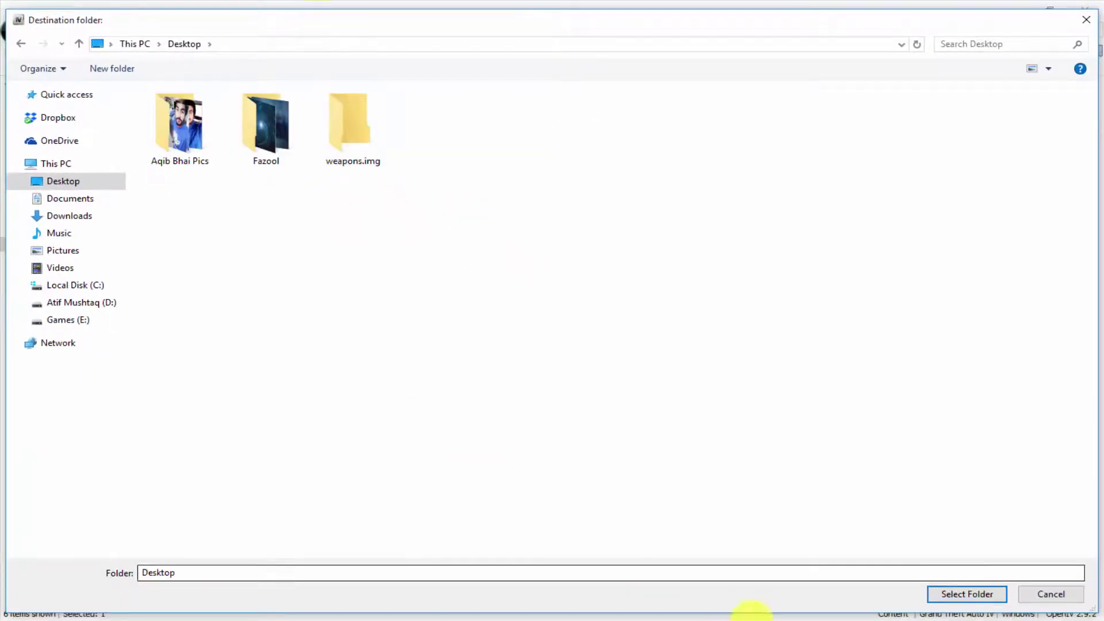
click(966, 595)
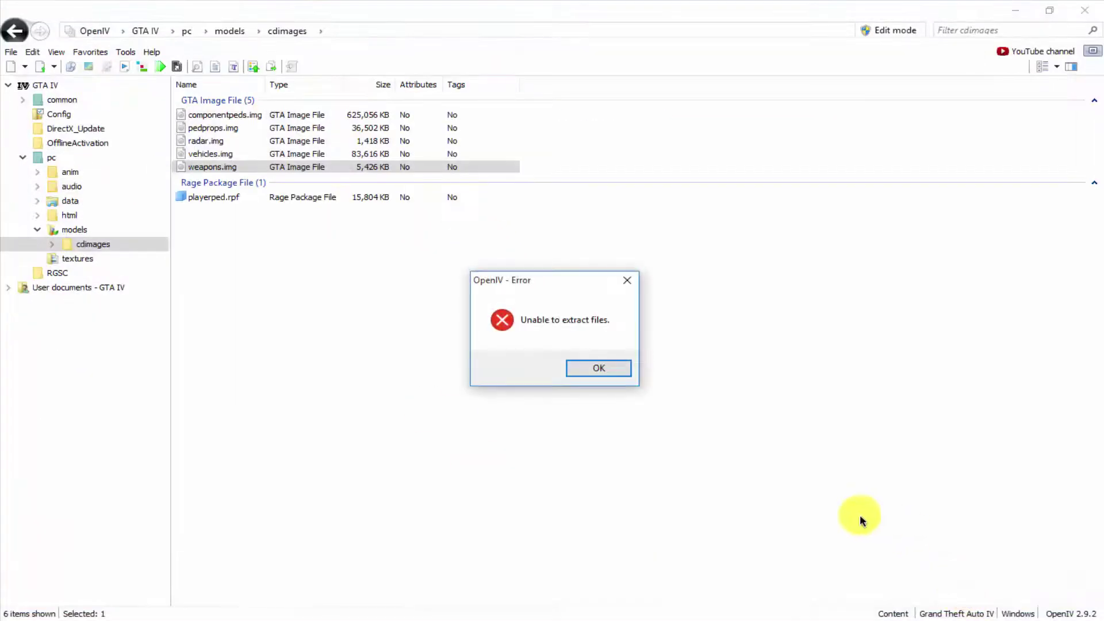
Dismiss the extraction error, switch OpenIV into edit mode, and reselect weapons.img
click(579, 371)
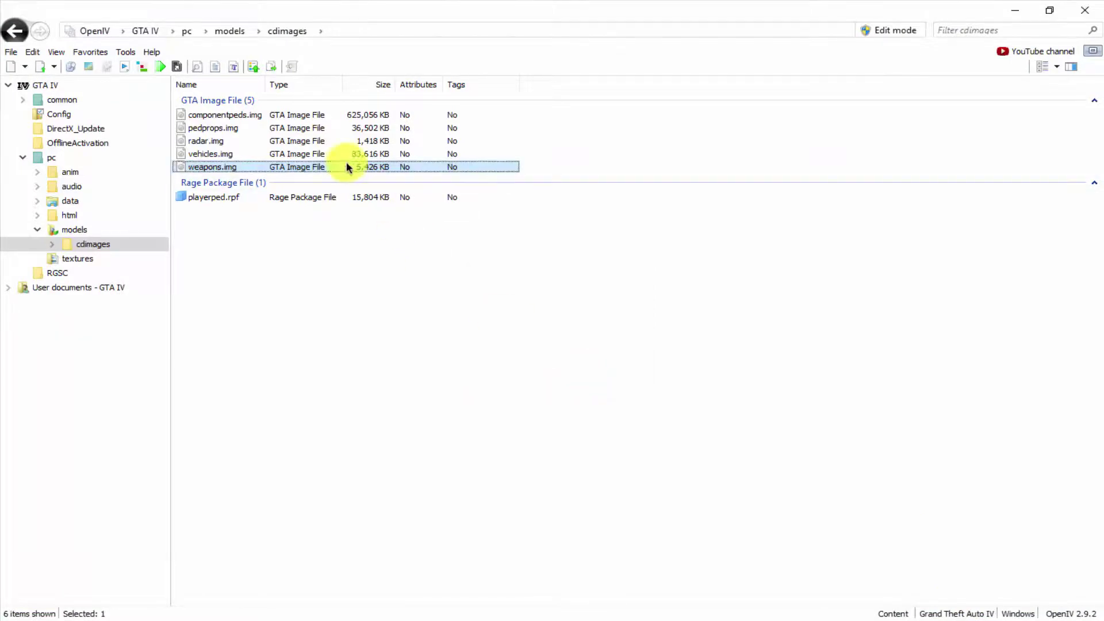
right_click(253, 167)
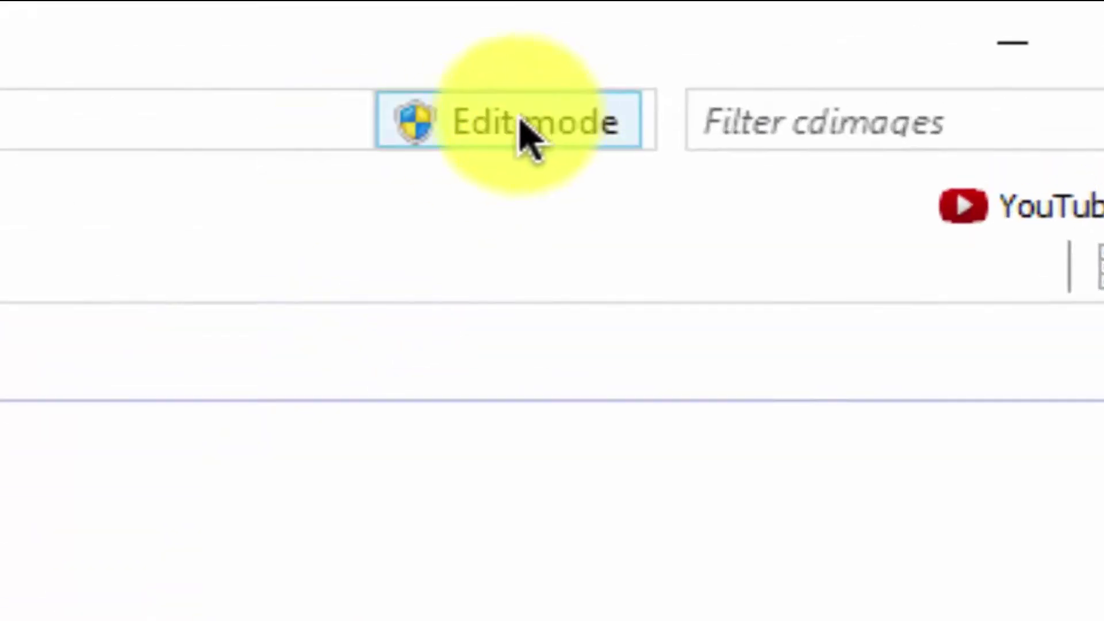
click(523, 130)
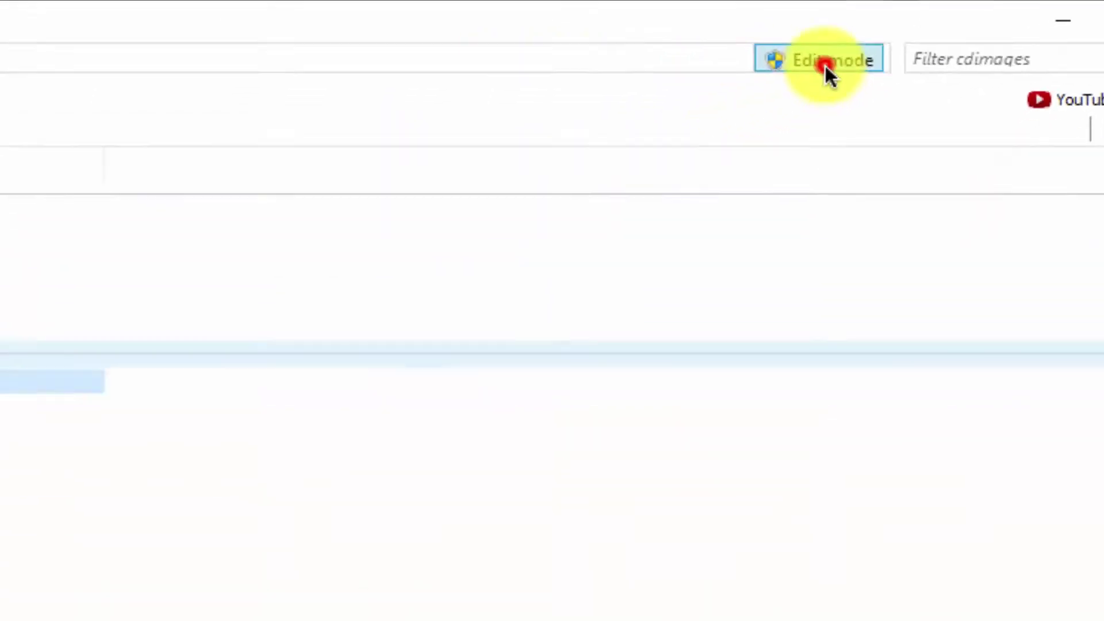
click(544, 538)
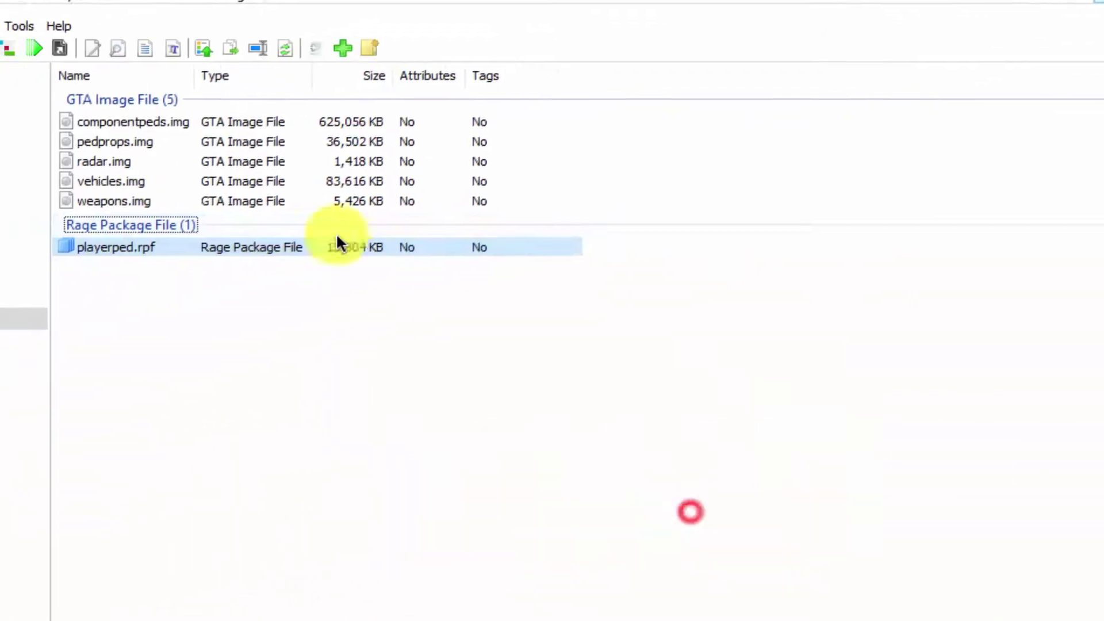
click(122, 183)
click(118, 200)
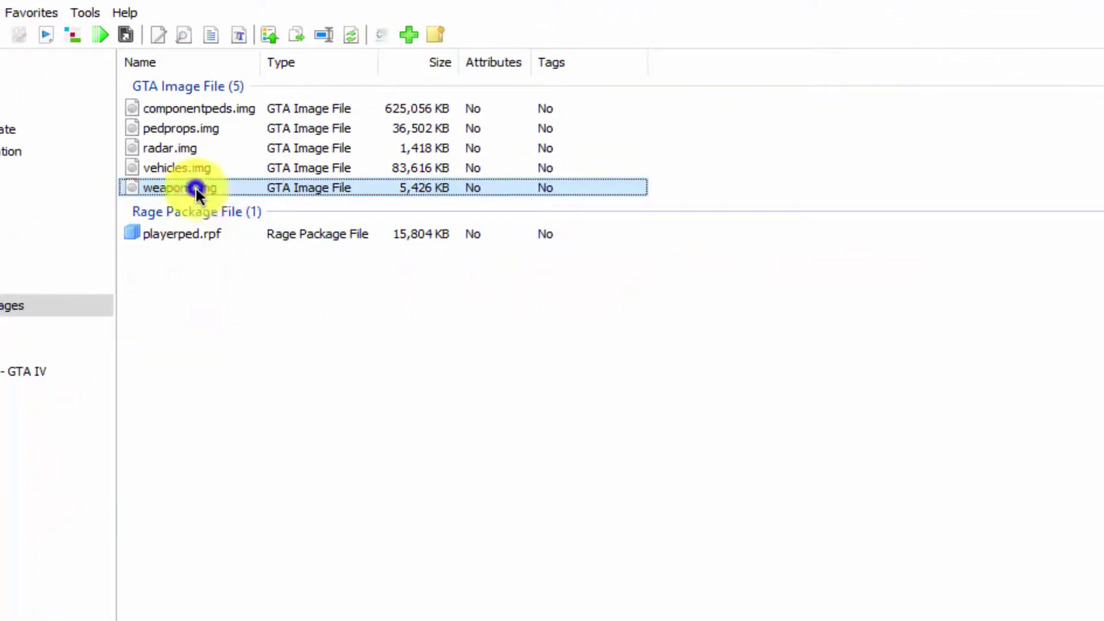
Extract weapons.img into the Desktop weapons.img folder as a backup
right_click(196, 190)
click(279, 333)
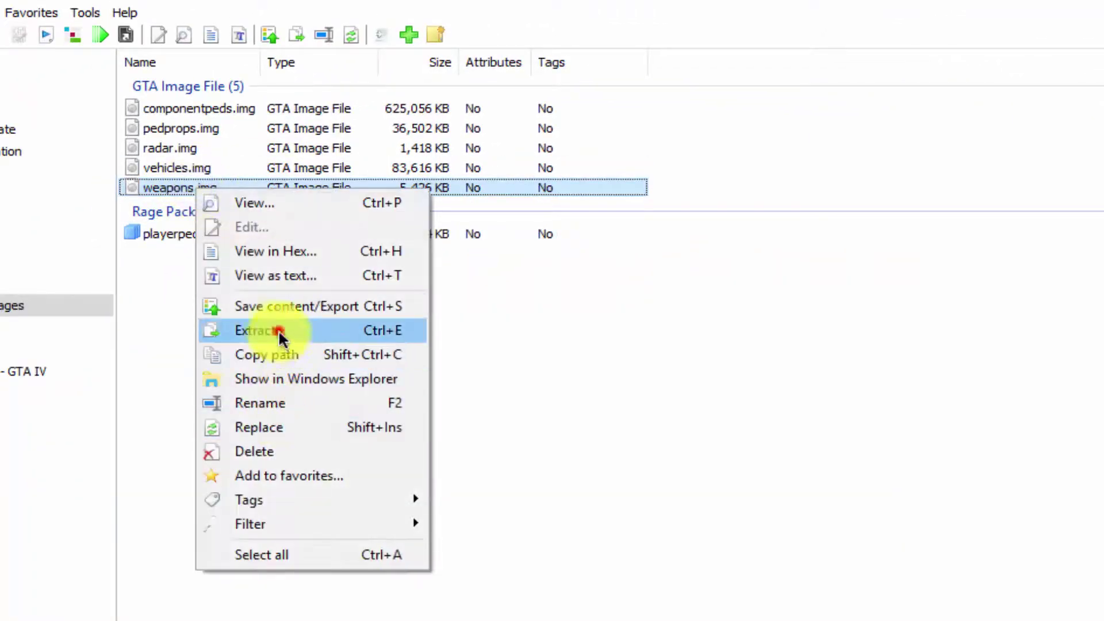
click(451, 158)
click(782, 610)
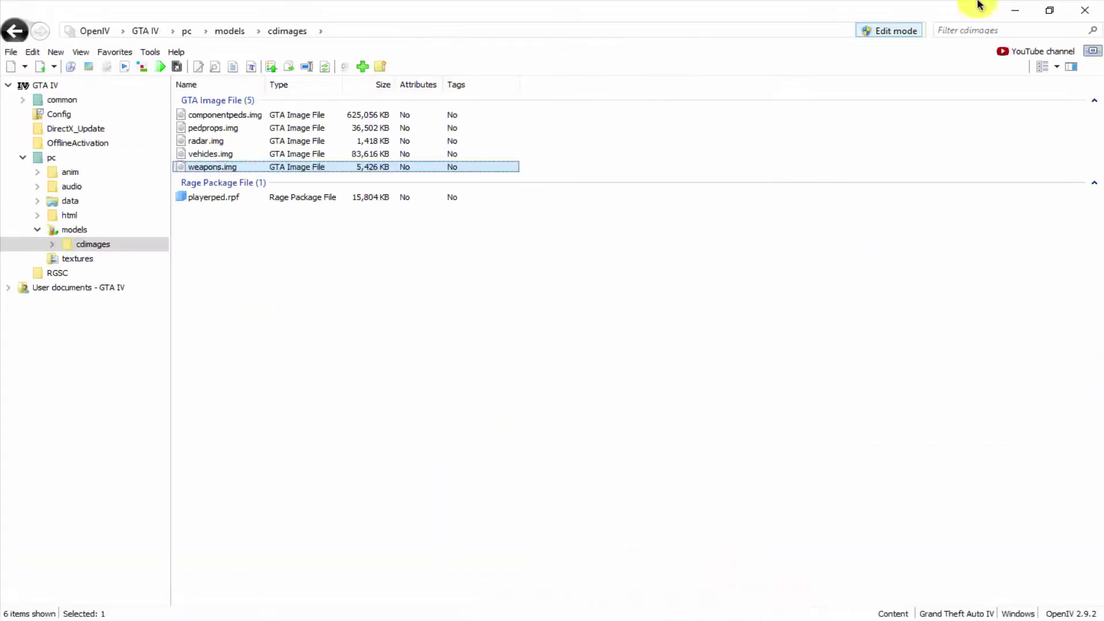
click(1009, 8)
double_click(197, 492)
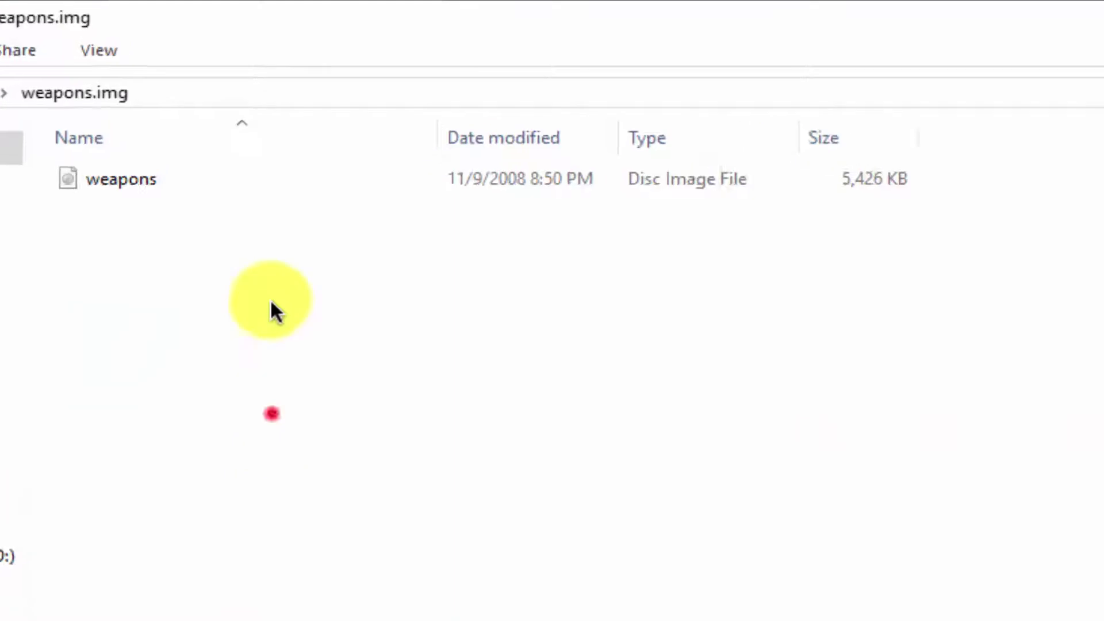
click(202, 172)
click(540, 370)
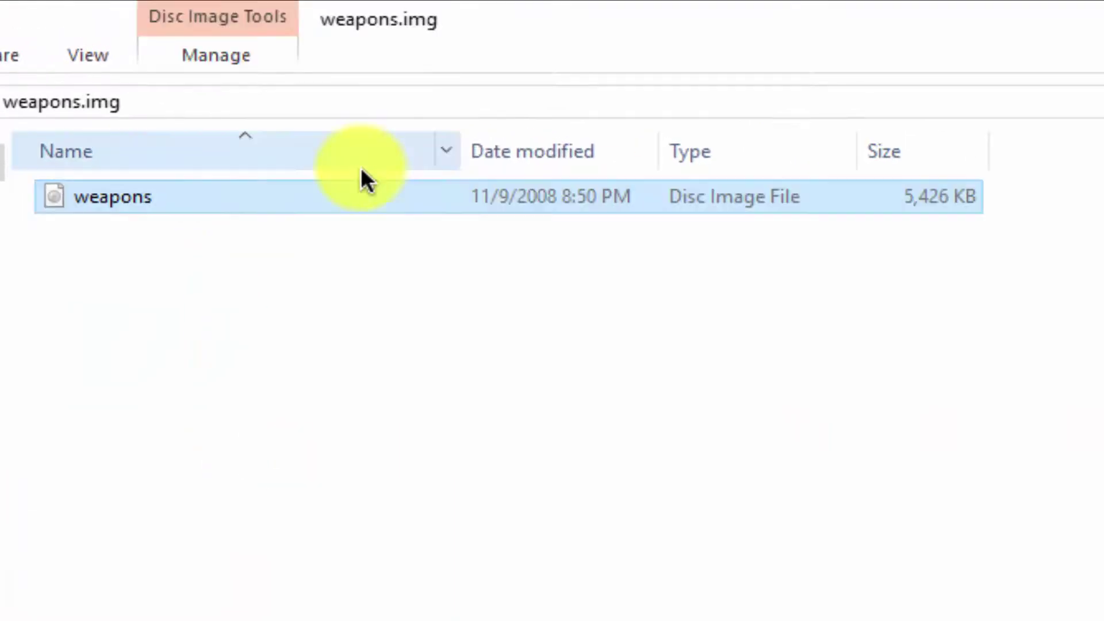
drag(590, 295, 352, 201)
click(91, 46)
click(591, 529)
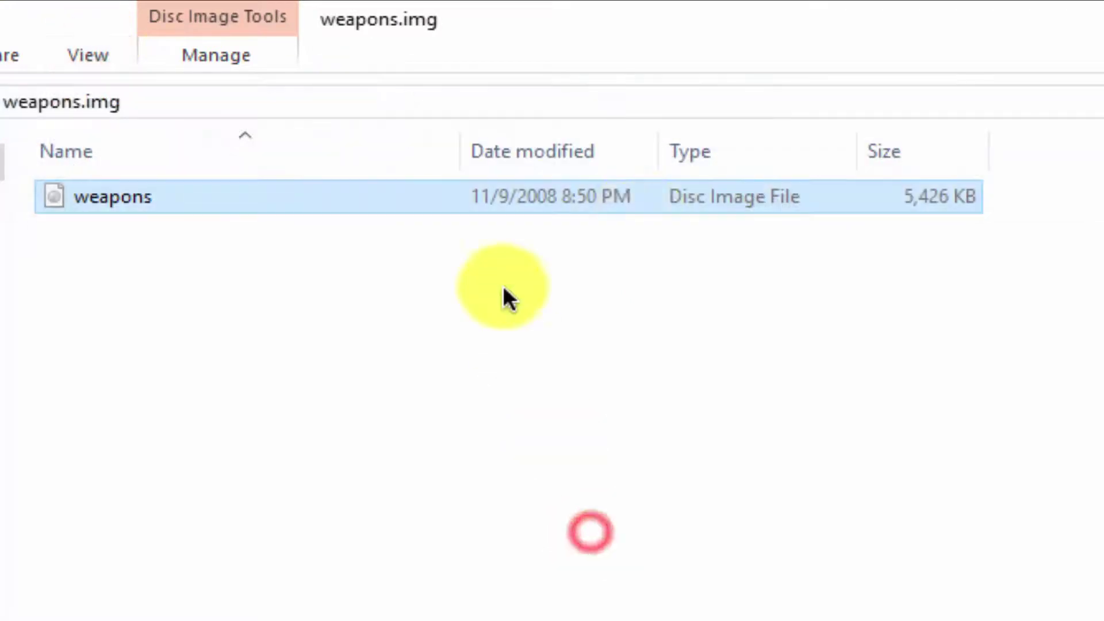
click(578, 248)
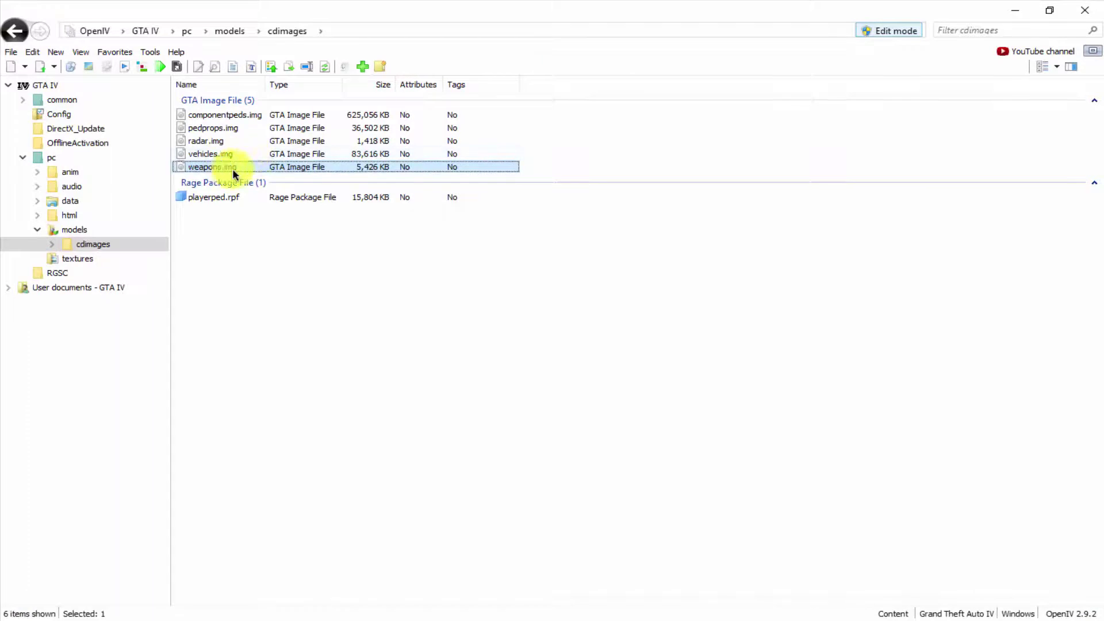
Open weapons.img to list its 159 items
right_click(248, 166)
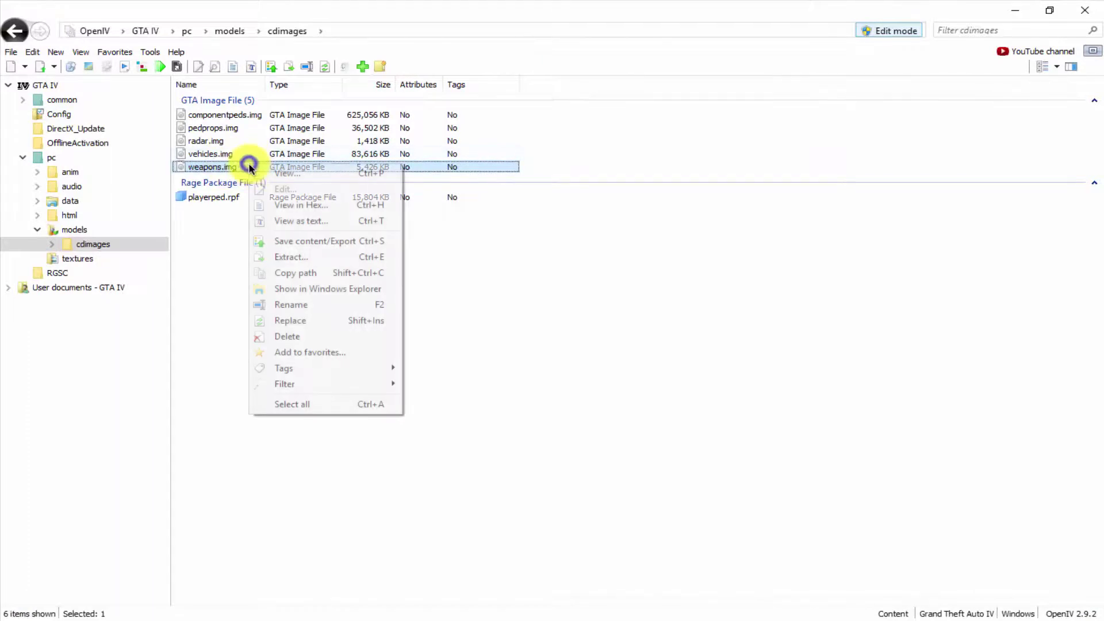
click(192, 168)
double_click(192, 167)
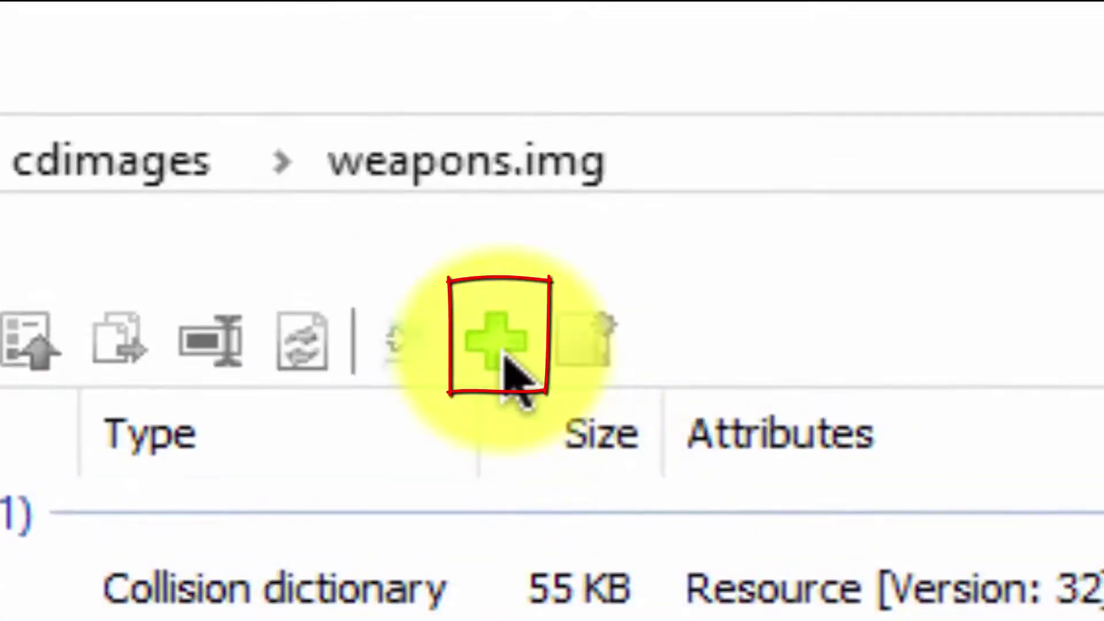
Add files from Downloads > Compressed > New Weapons Mod for GTA IV > Granate! > Weapons, selecting every .wdr and .wtd
click(505, 357)
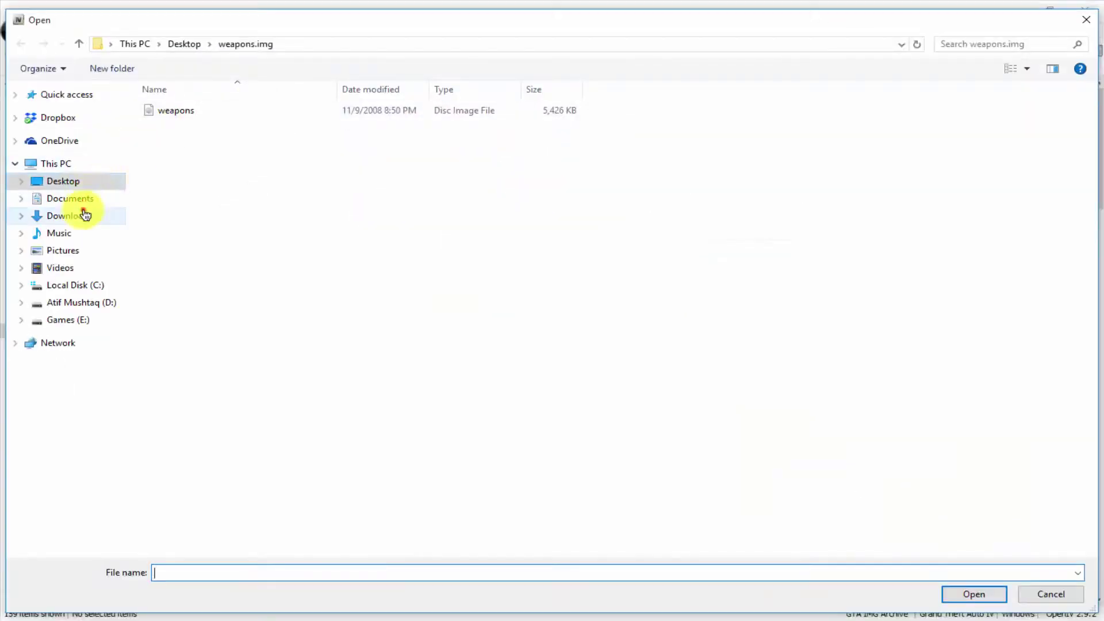
click(85, 215)
double_click(167, 133)
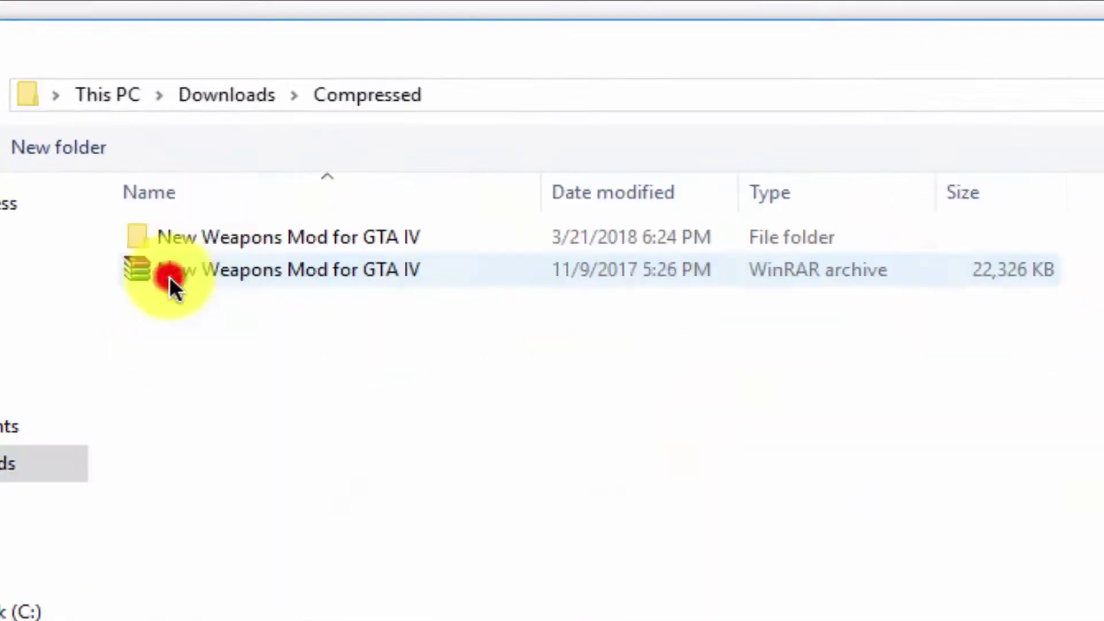
double_click(260, 237)
double_click(260, 237)
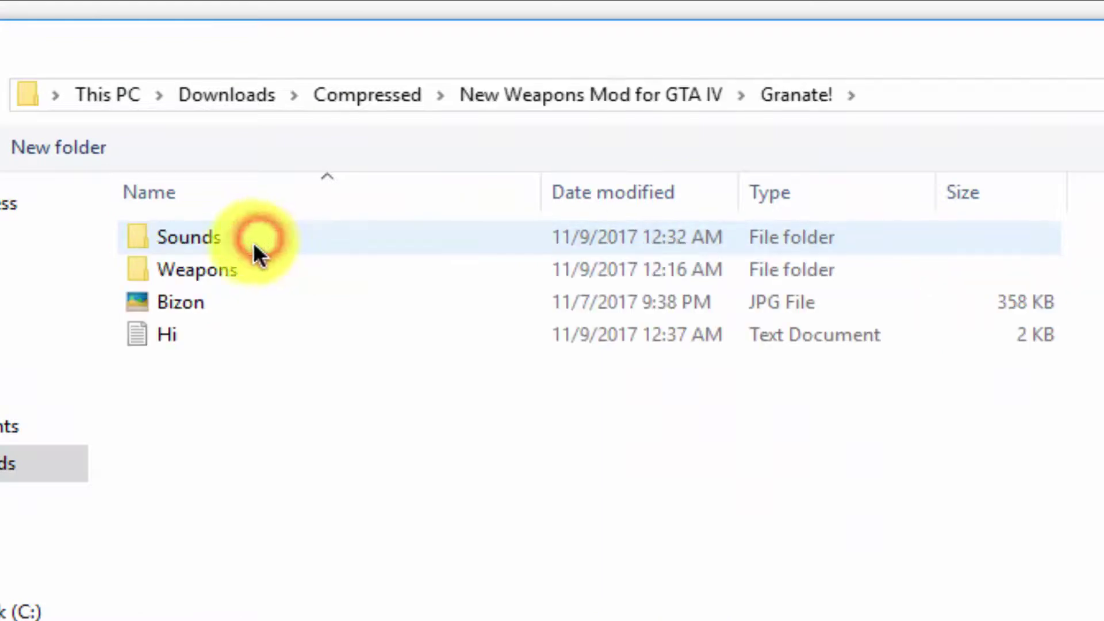
double_click(222, 269)
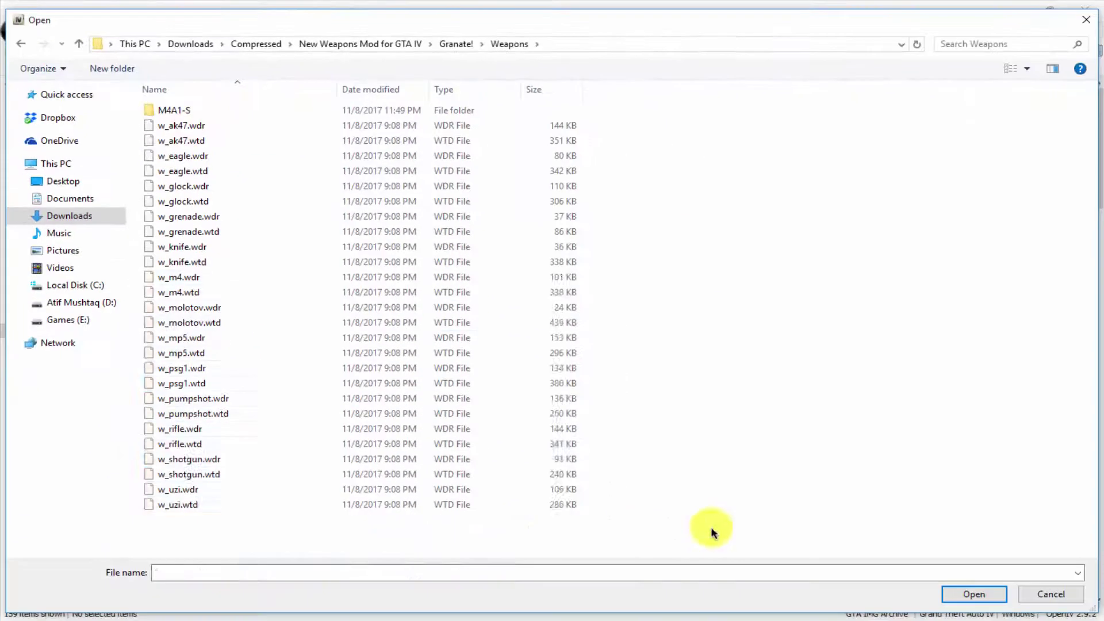
drag(713, 532, 260, 119)
Import the selected weapon files into weapons.img and filter the list for 'ak'
click(974, 593)
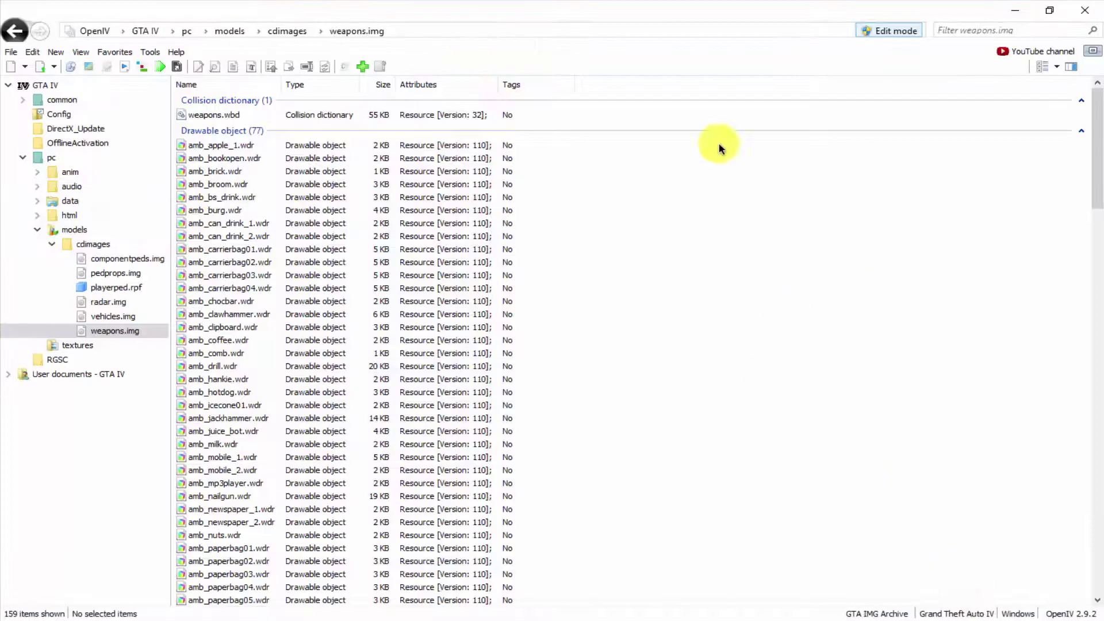
scroll(402, 451, down, 20)
scroll(566, 328, up, 7)
scroll(566, 327, up, 8)
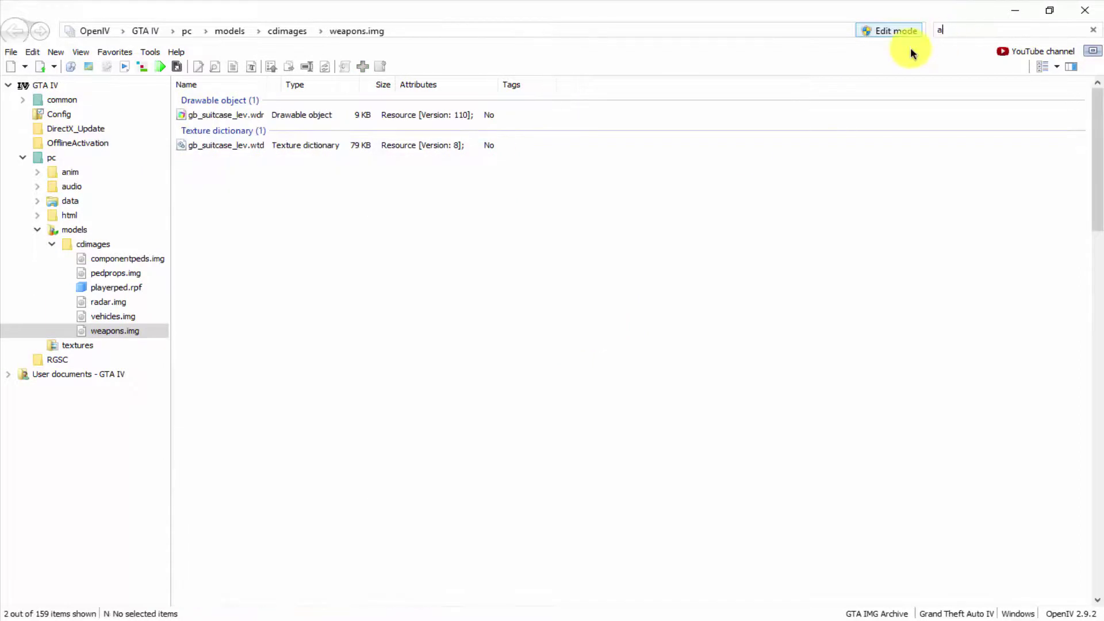
key(BackSpace)
key(BackSpace)
text(a)
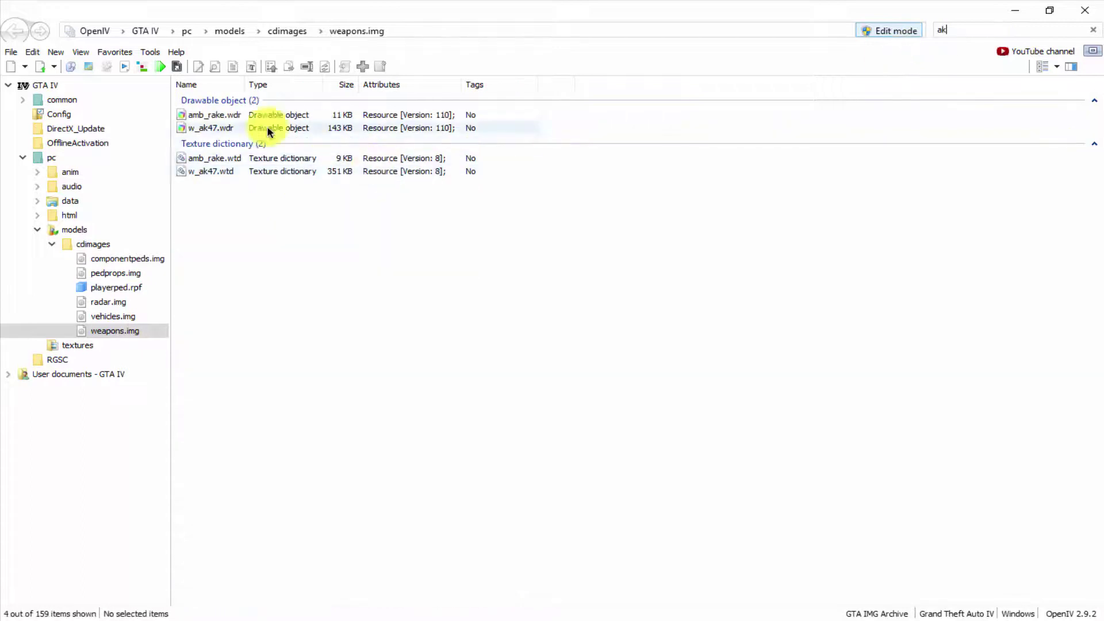
Preview the w_ak47.wdr model from several angles in Model Viewer, then close it
double_click(213, 127)
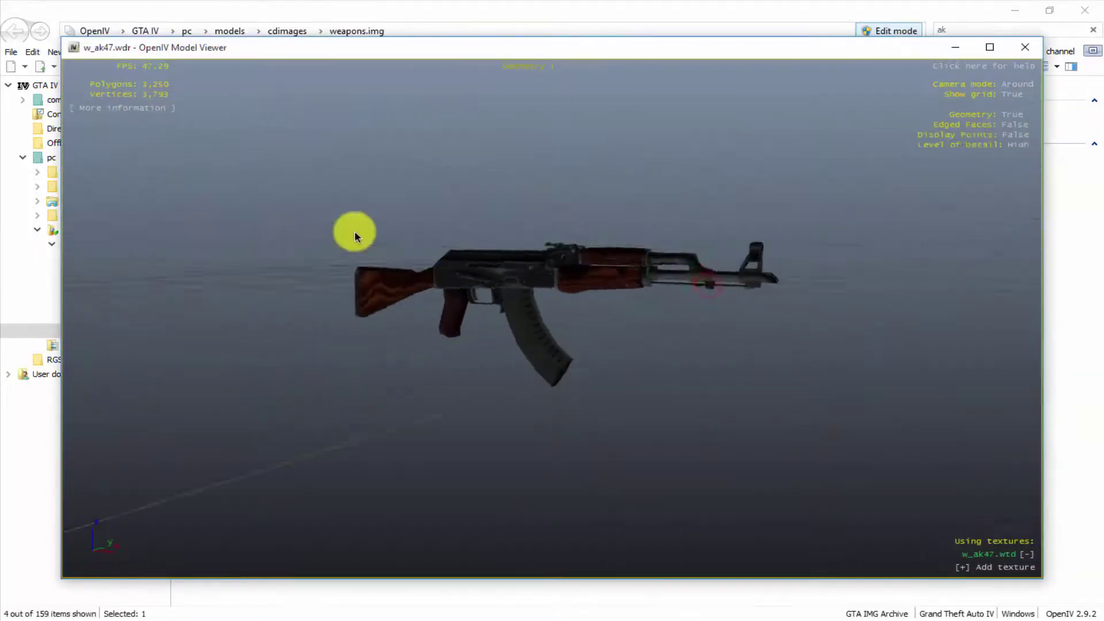
drag(354, 232, 880, 192)
drag(439, 259, 752, 395)
drag(443, 325, 882, 185)
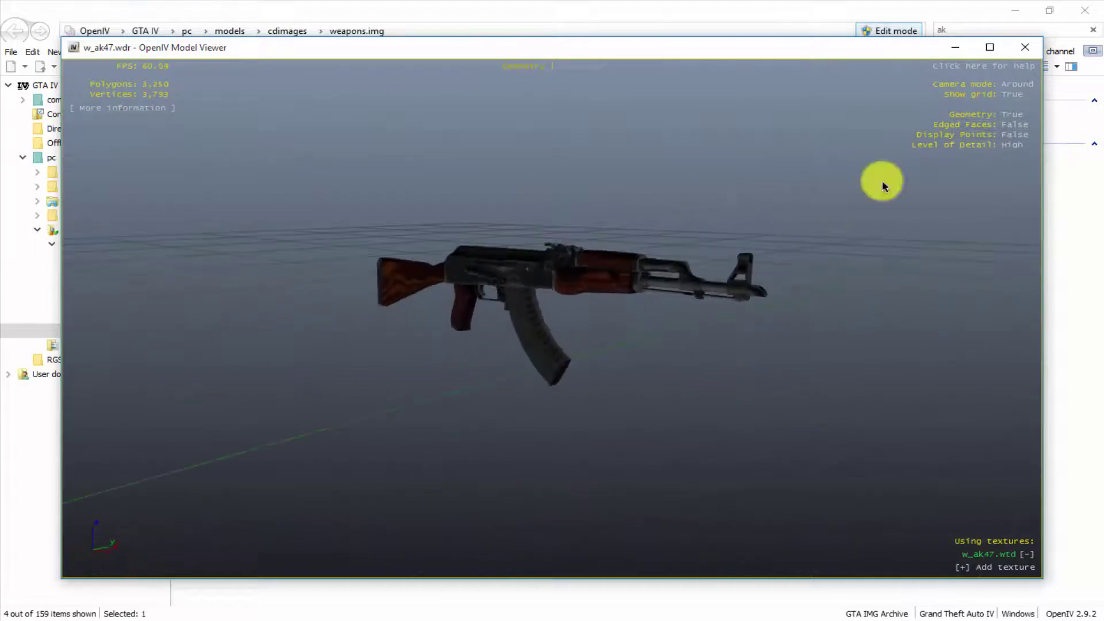
click(1021, 47)
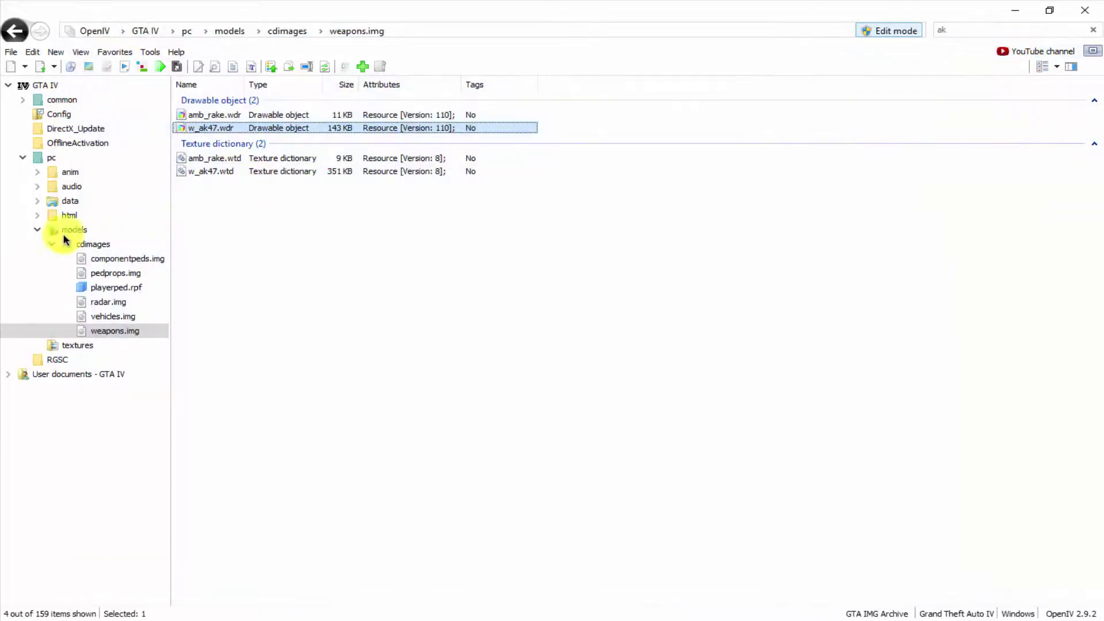
Navigate the tree to pc > audio > Sfx and clear the 'ak' search filter
click(32, 231)
click(23, 157)
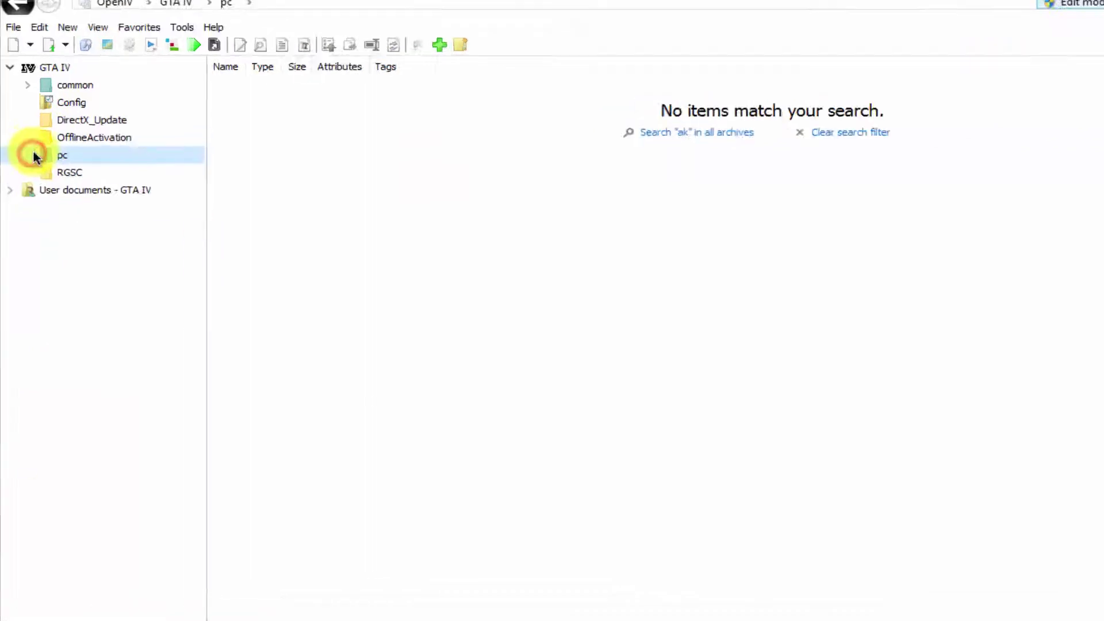
click(23, 157)
click(145, 206)
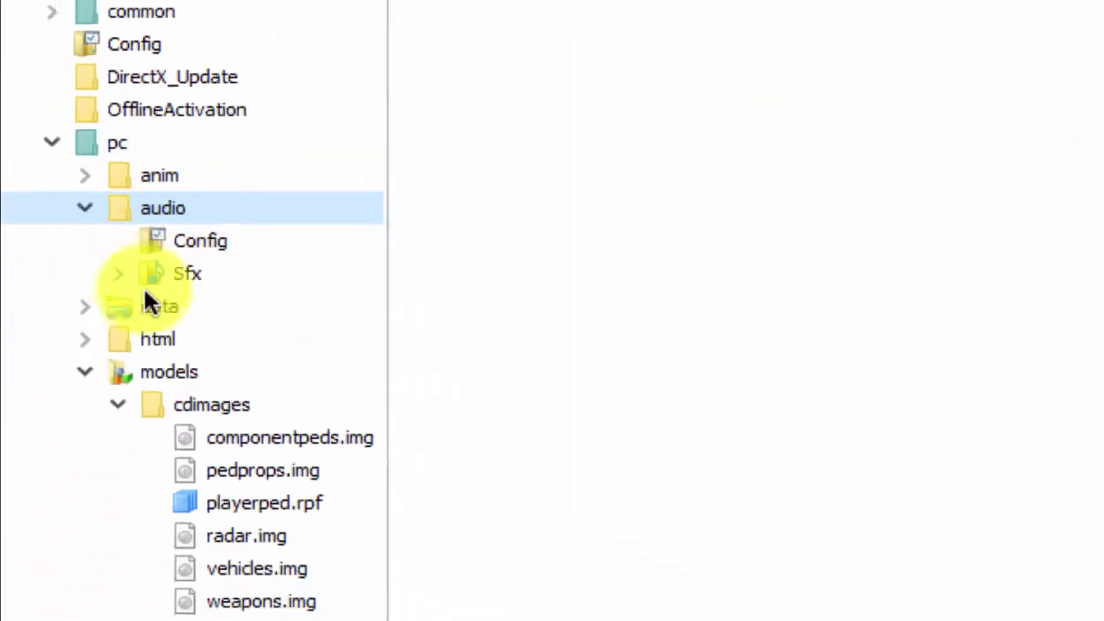
click(150, 274)
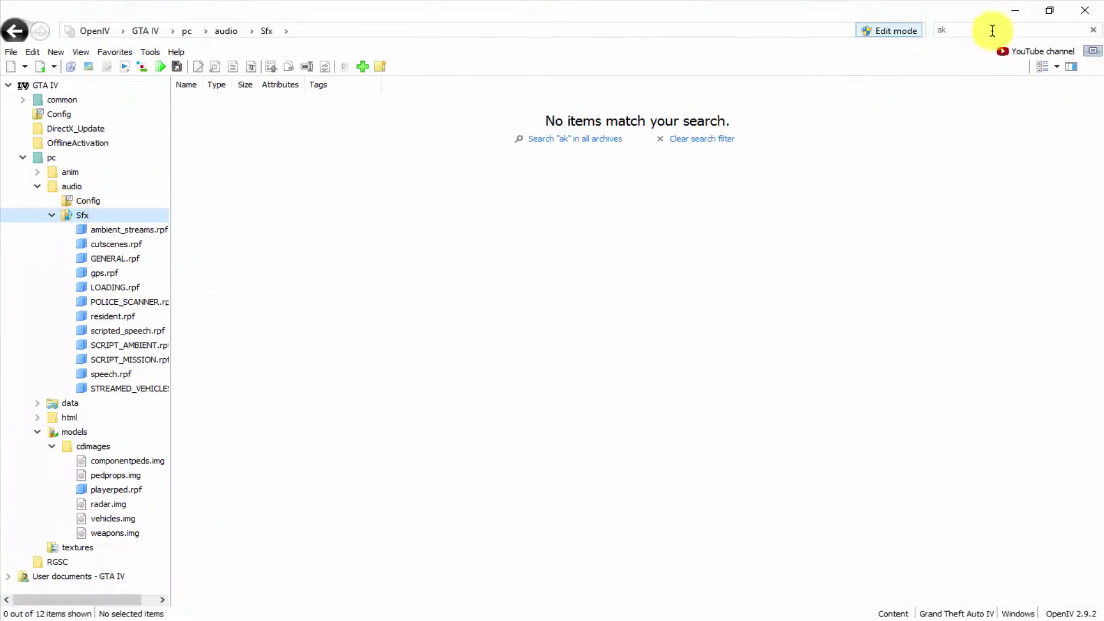
click(1093, 30)
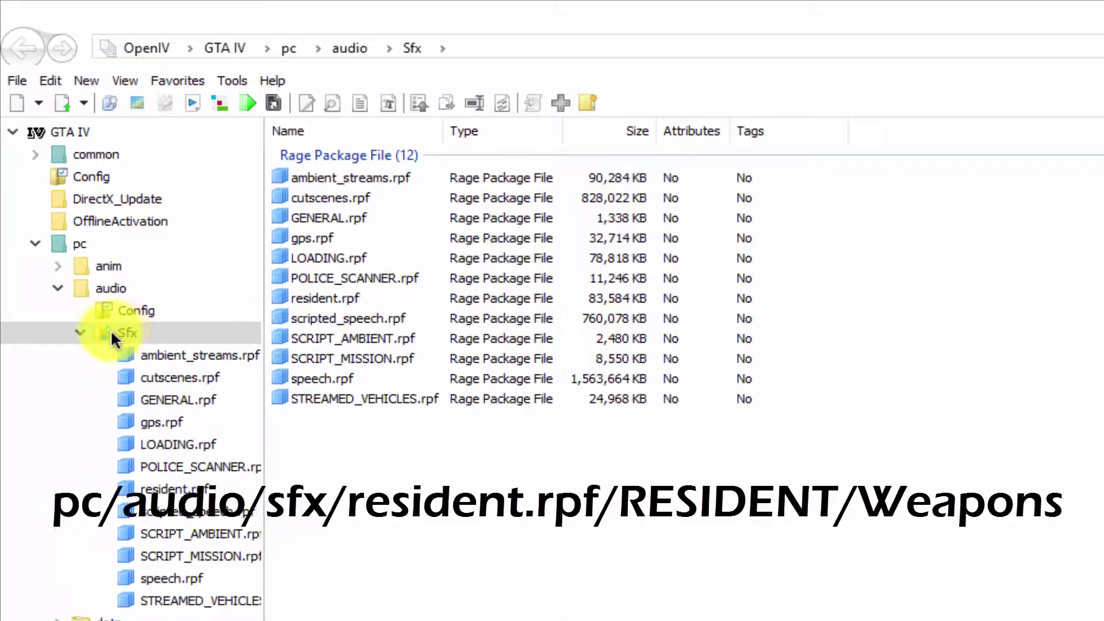
click(80, 333)
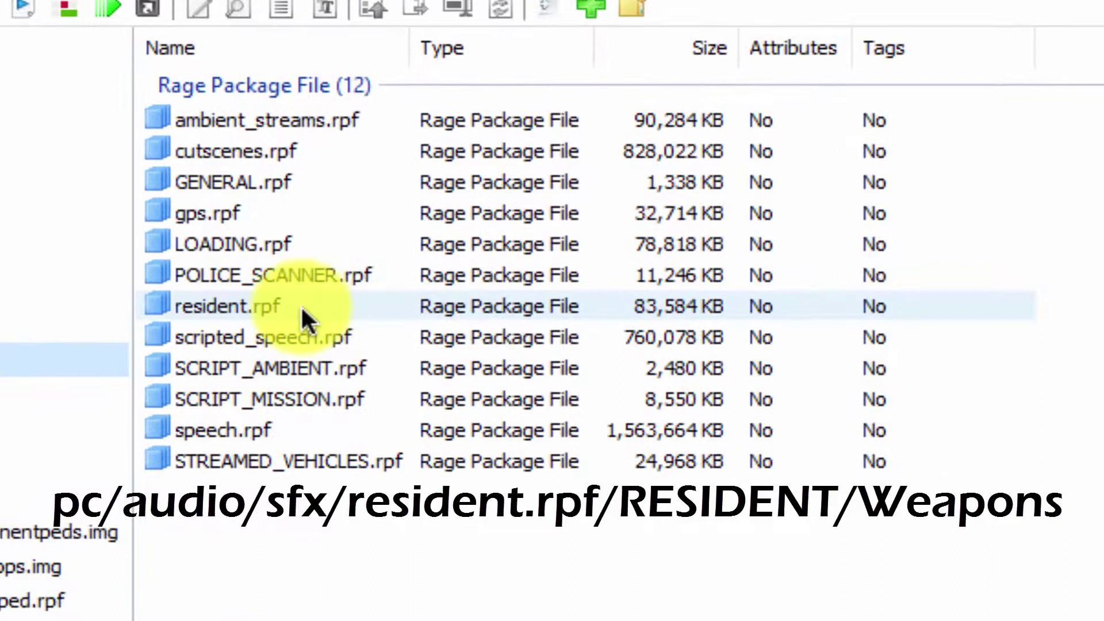
Open resident.rpf > RESIDENT and select the WEAPONS sound bank
double_click(301, 305)
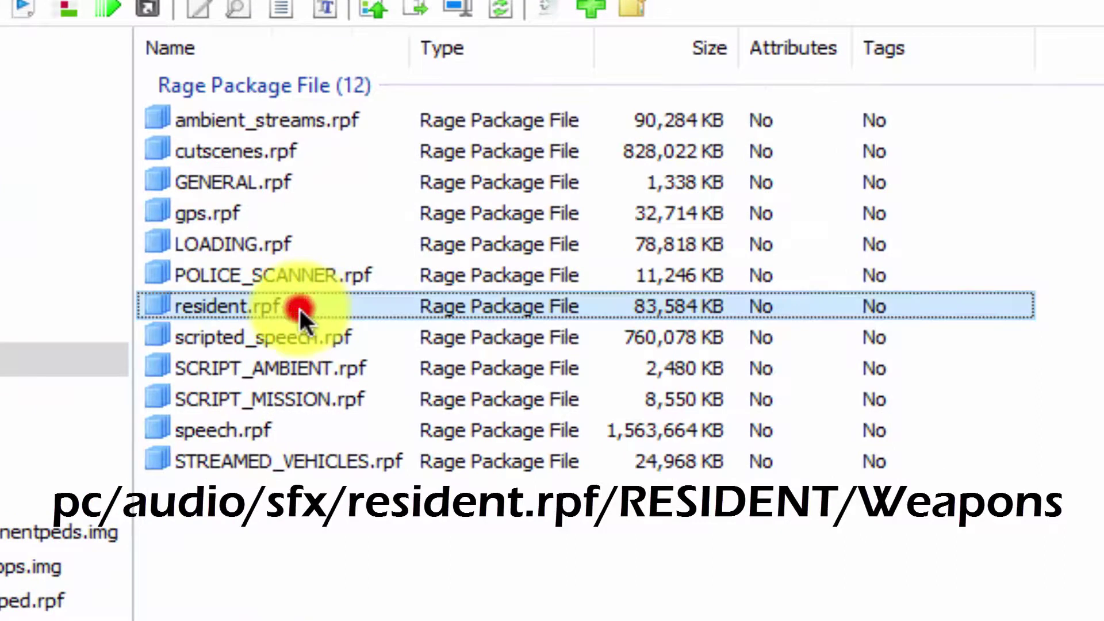
click(342, 119)
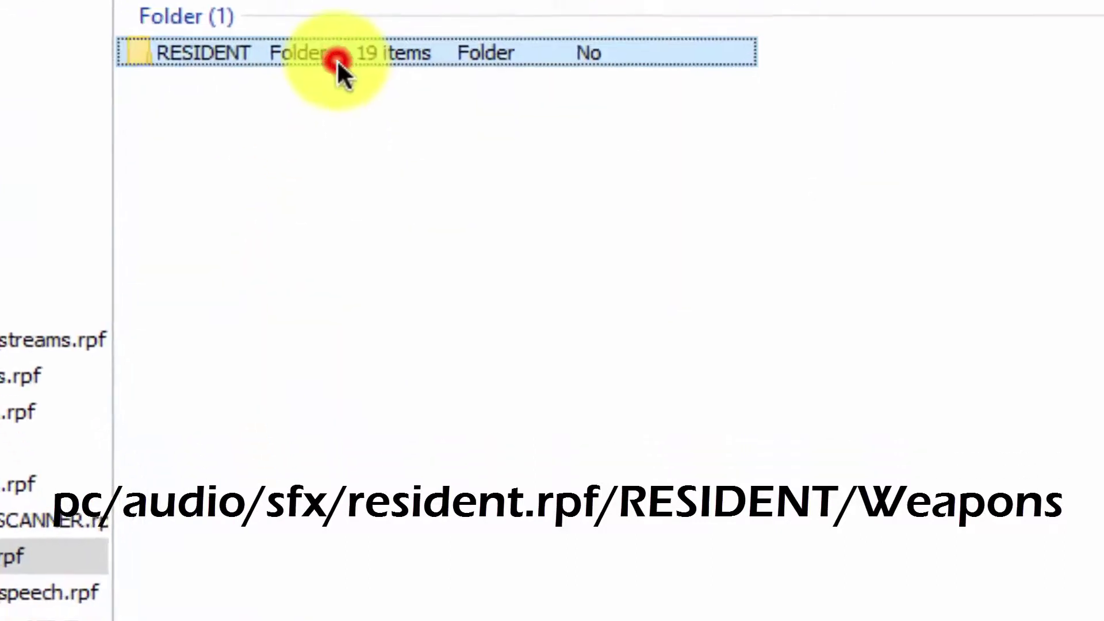
double_click(337, 60)
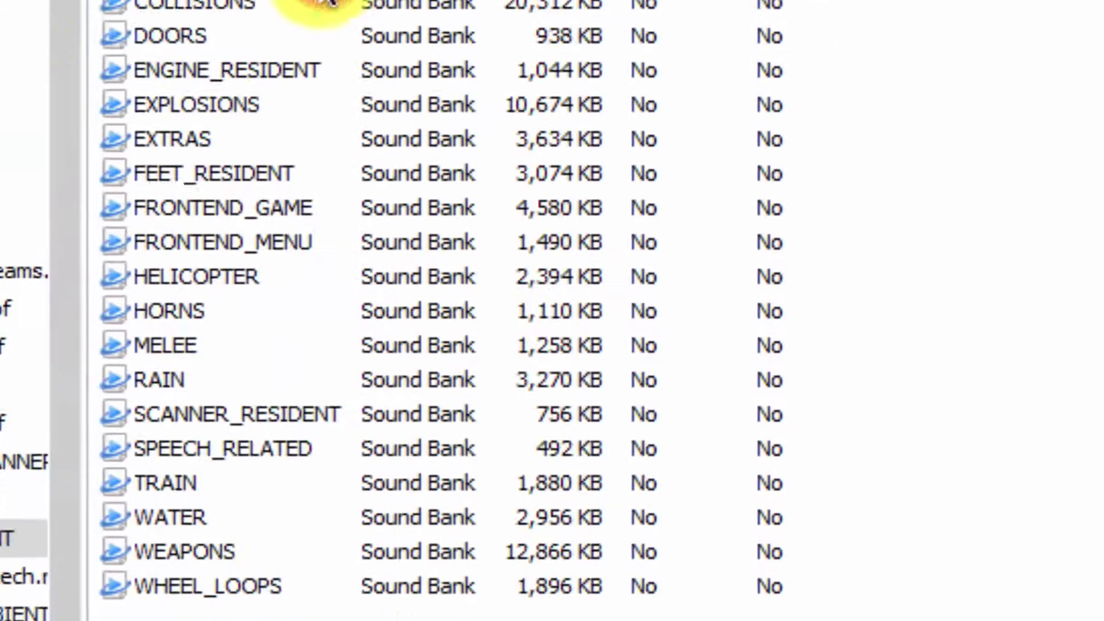
click(144, 526)
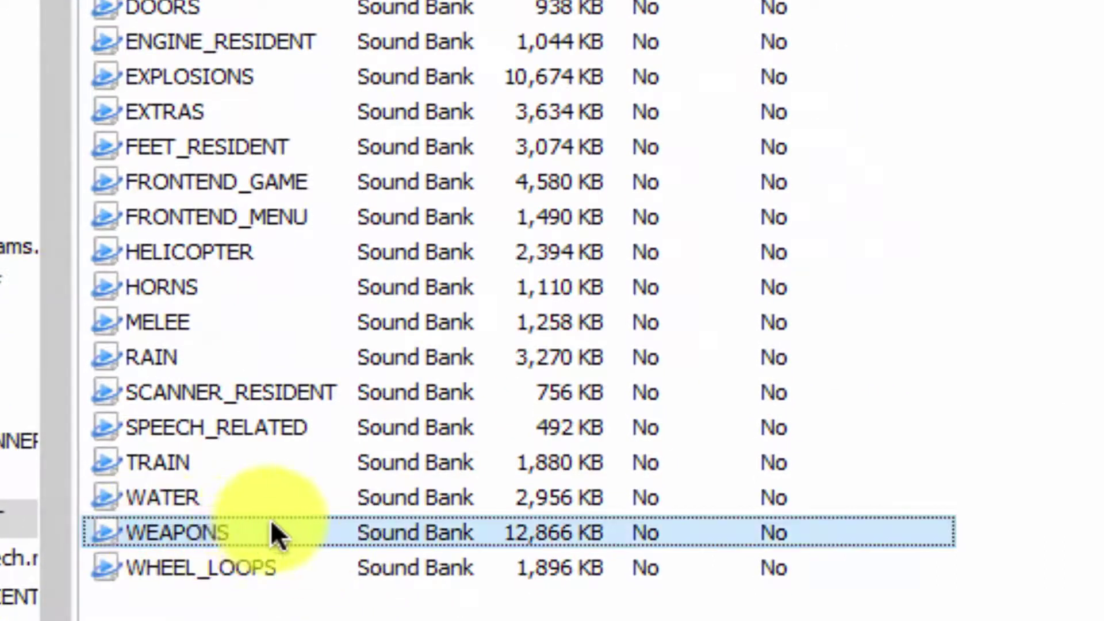
click(241, 527)
Start extracting the WEAPONS sound bank with the Desktop as the destination
right_click(240, 429)
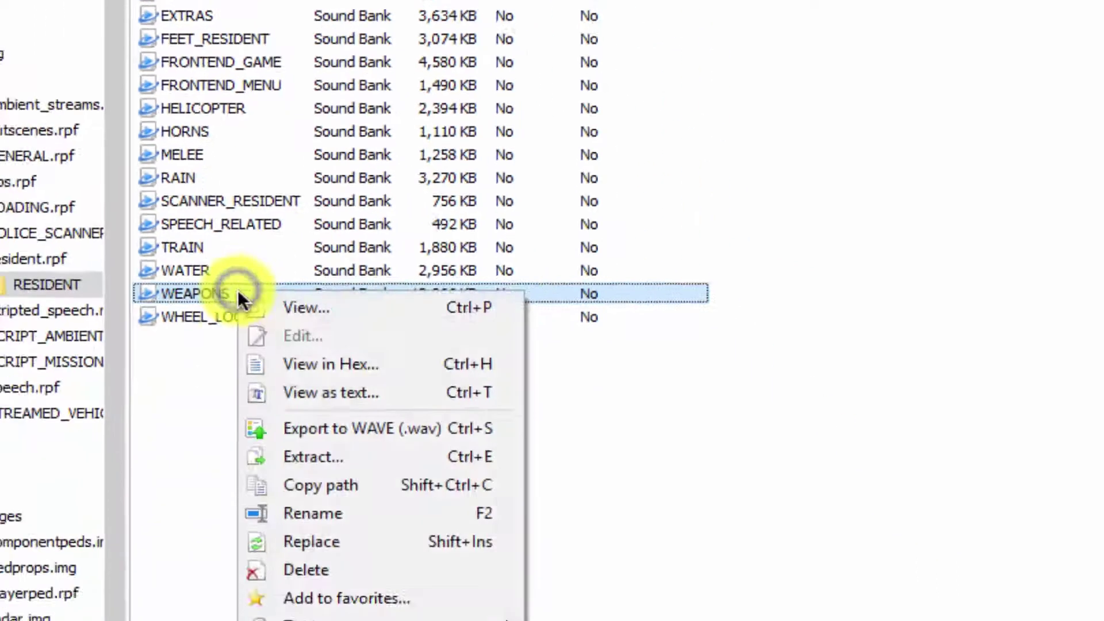
click(170, 432)
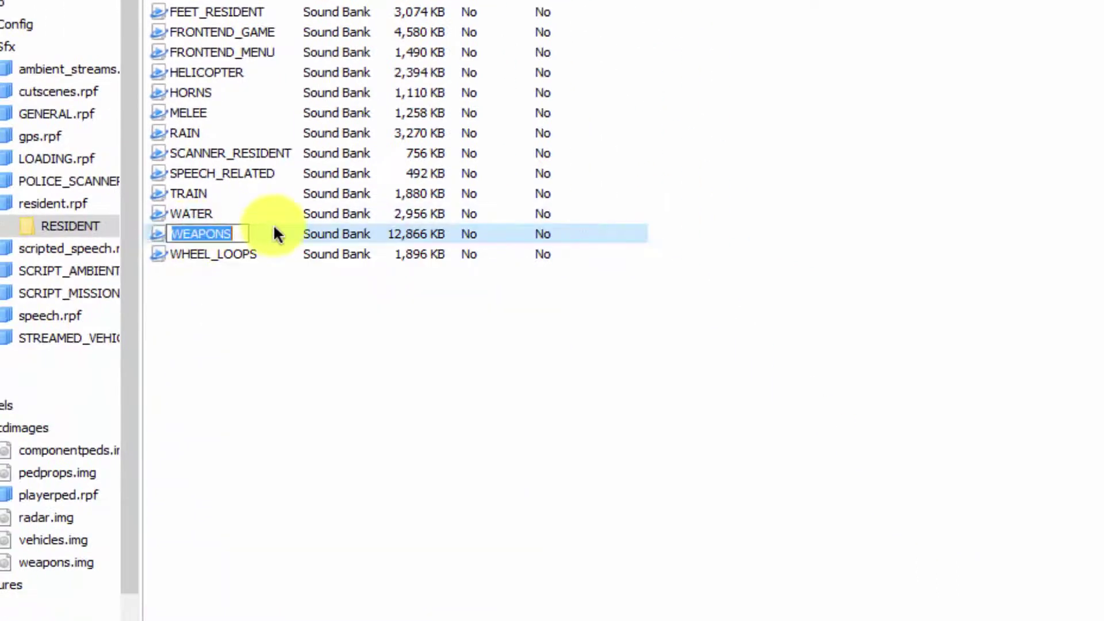
click(274, 226)
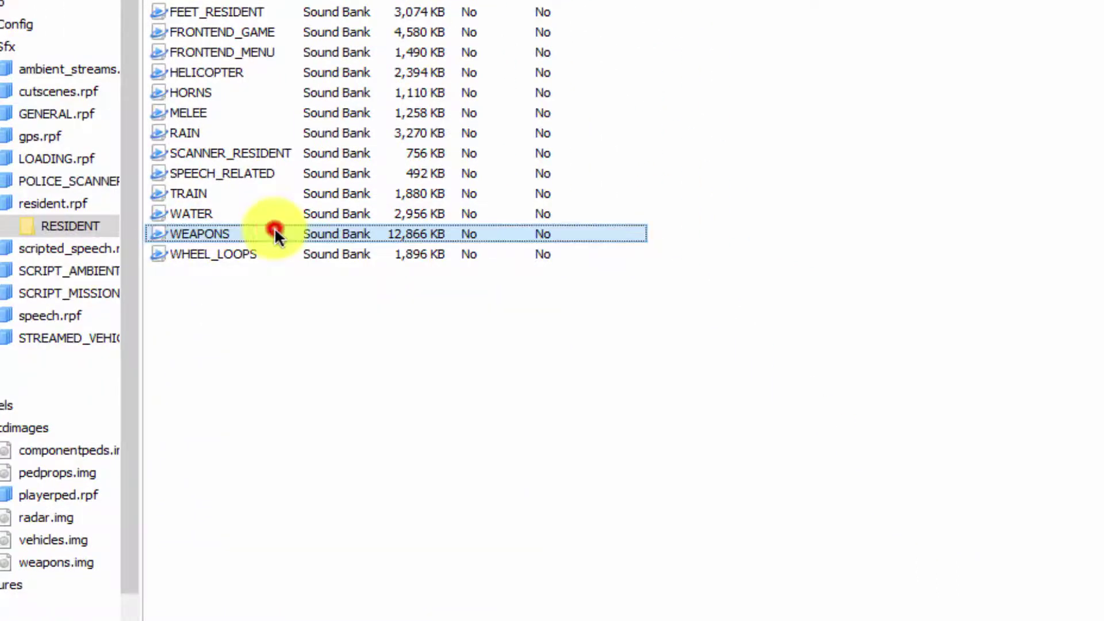
right_click(223, 230)
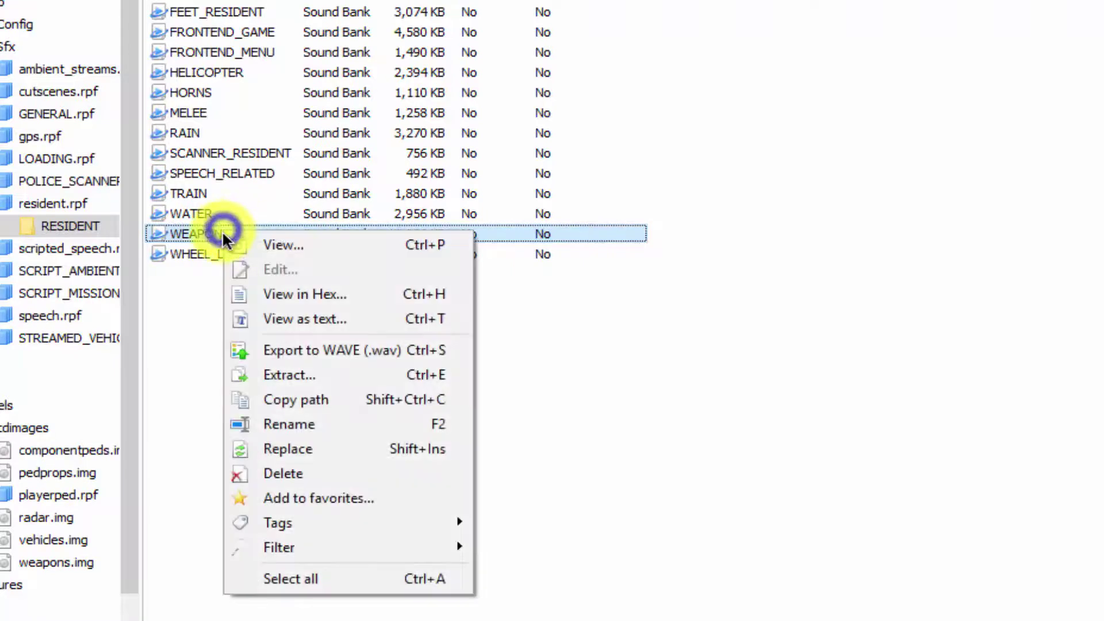
click(319, 373)
click(63, 181)
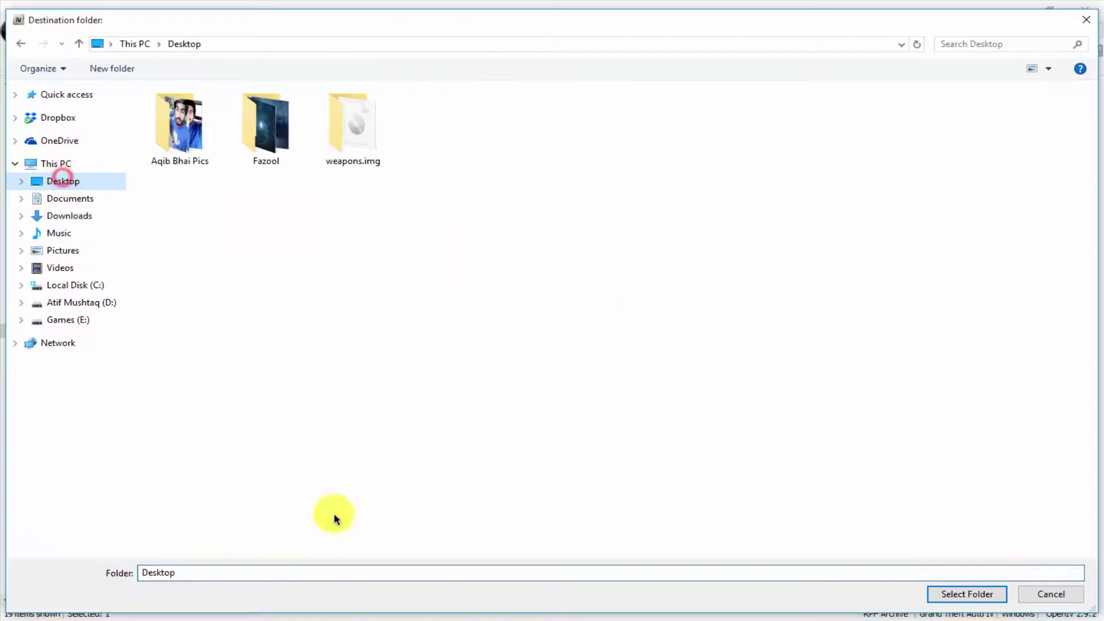
Create a Desktop folder 'weapons ot=riginal sounds' and choose it as the extraction target
right_click(413, 257)
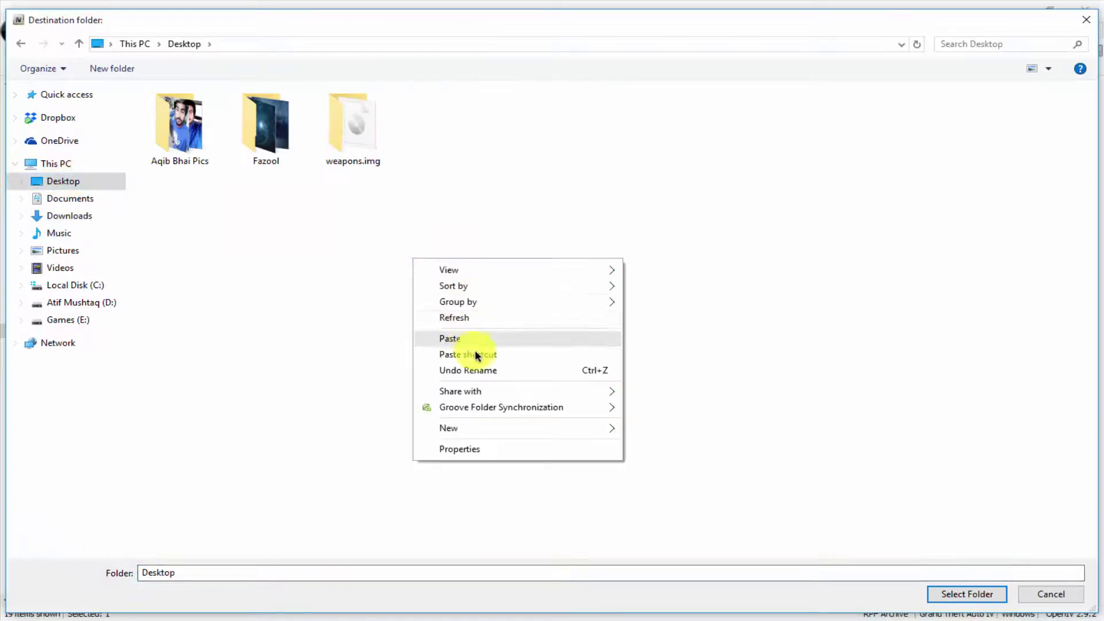
mouse_move(535, 428)
click(631, 427)
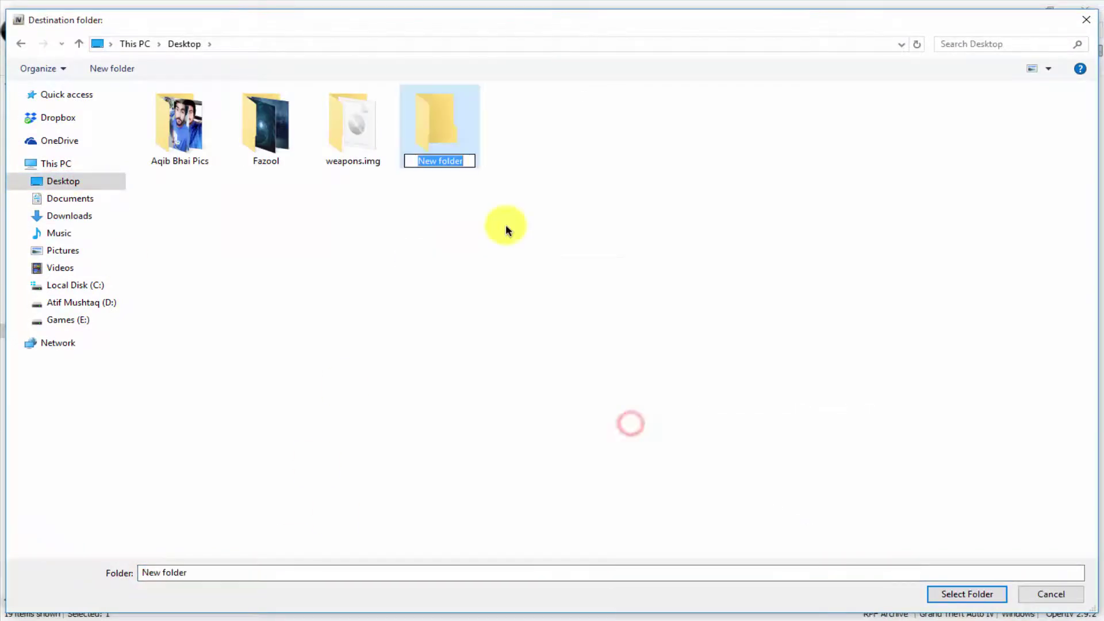
text(w)
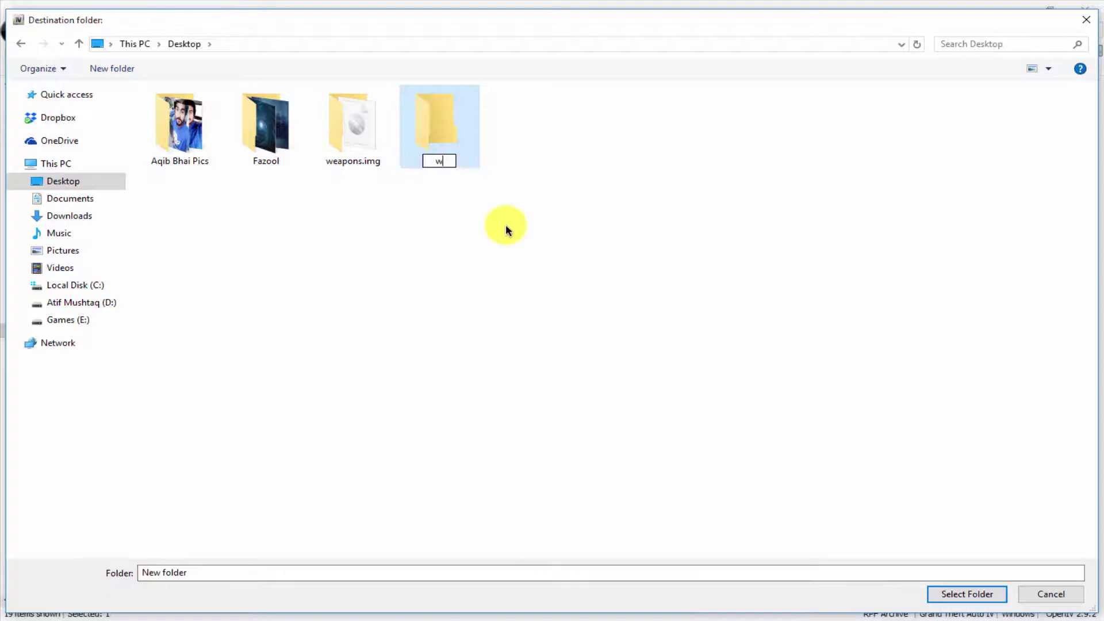
text(eapons )
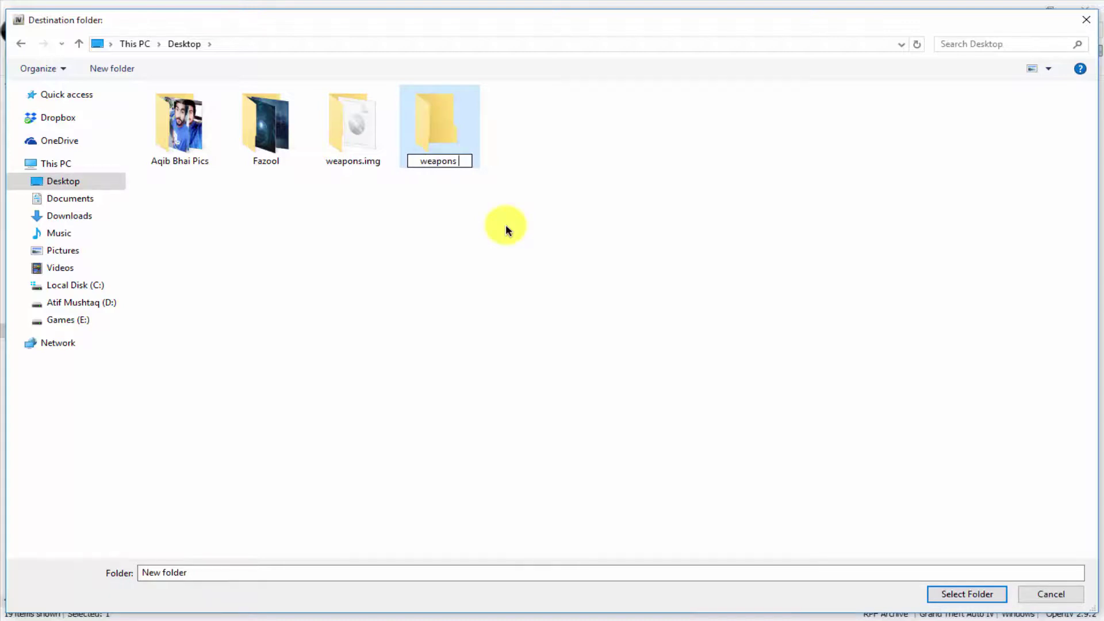
text(ot=riginal sounds)
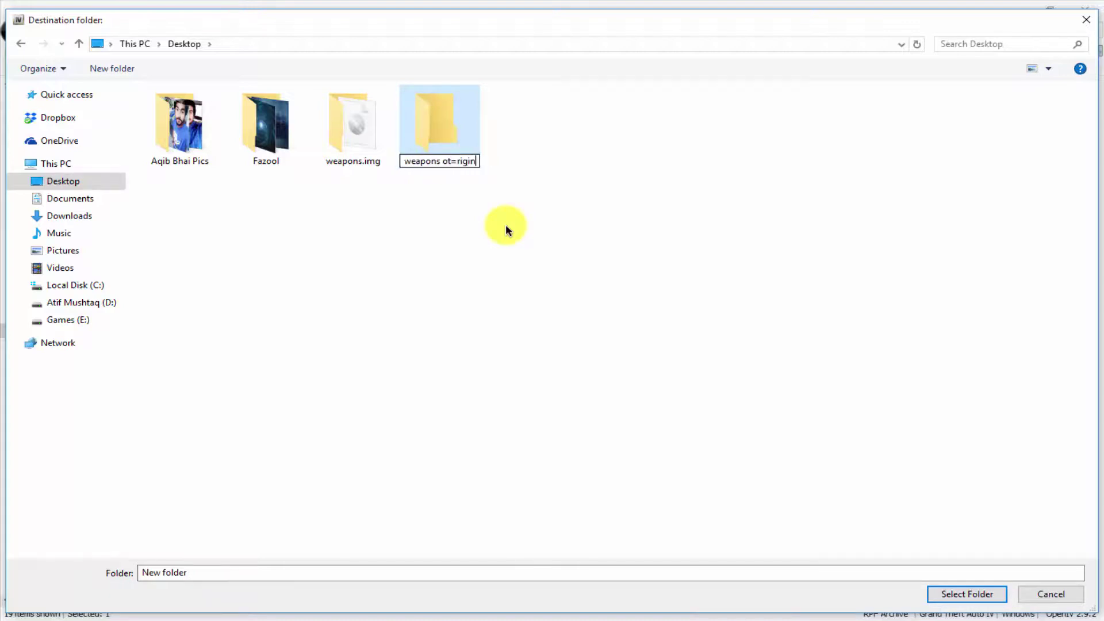
key(Return)
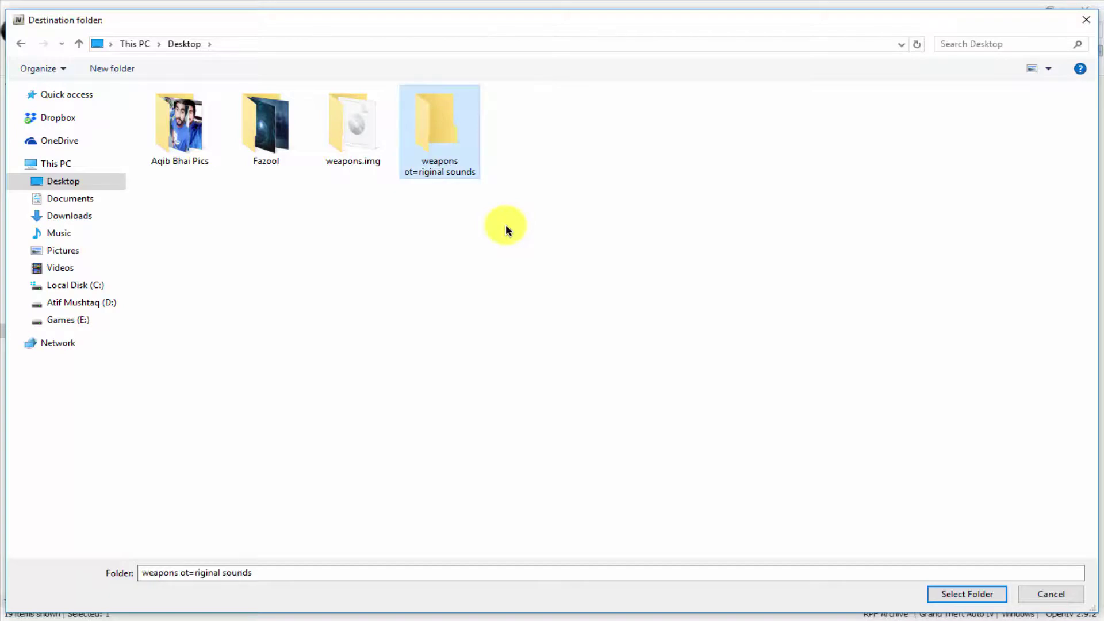
key(Return)
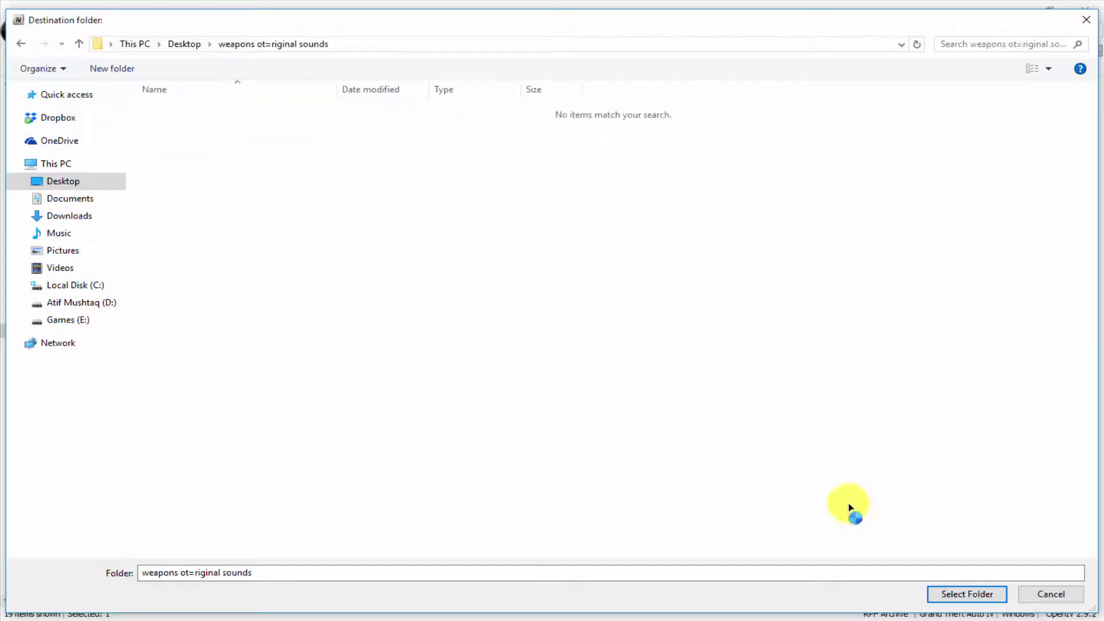
click(15, 45)
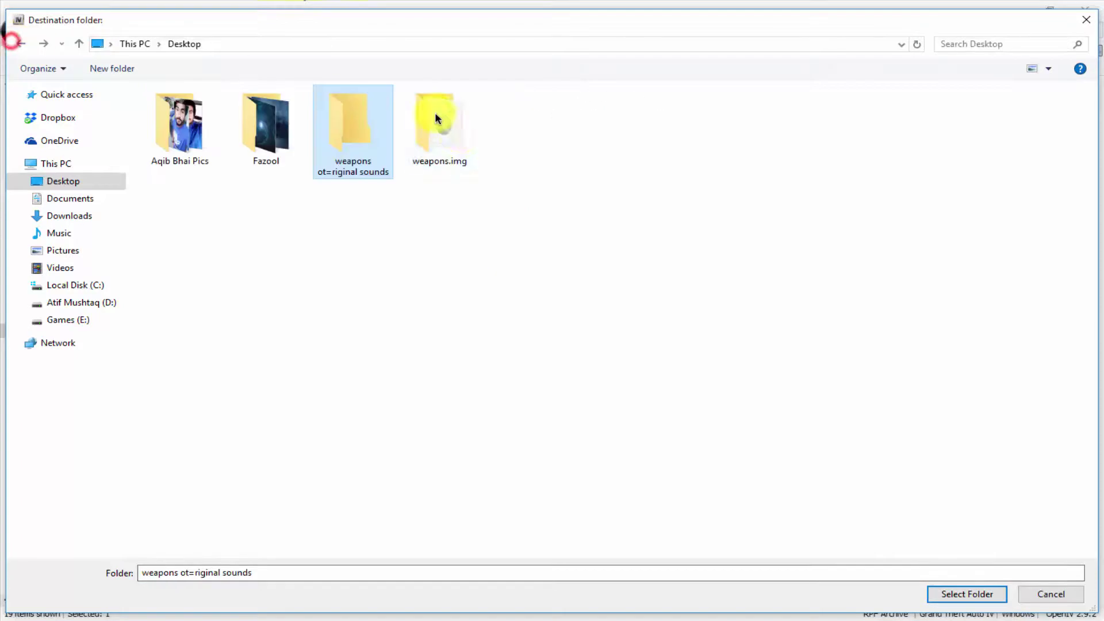
click(950, 598)
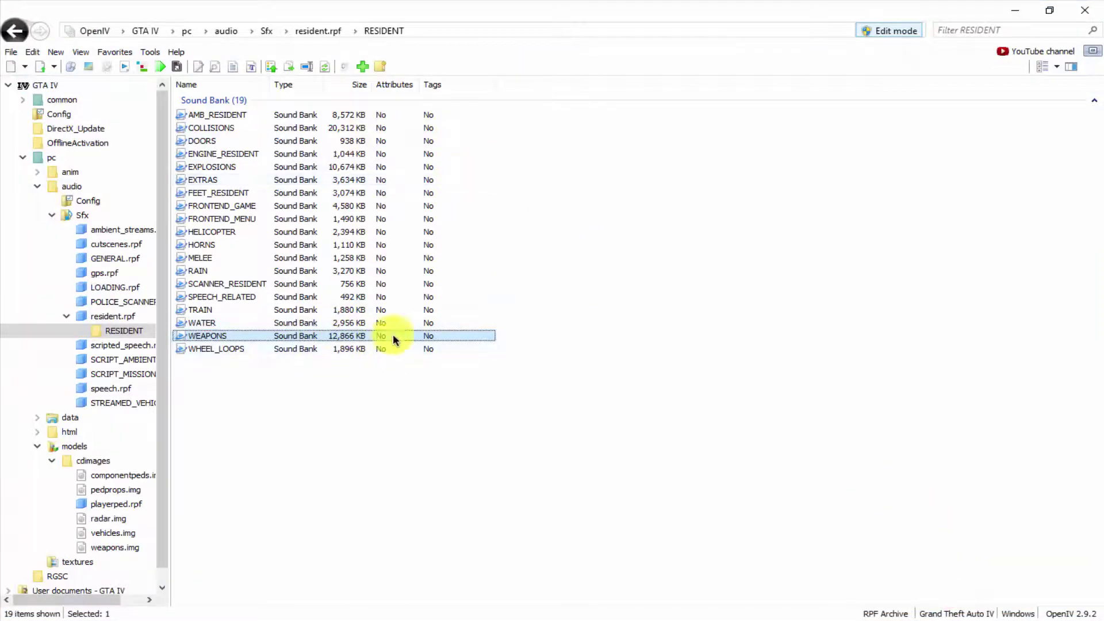
Open 'weapons ot=riginal sounds' on the desktop, check the 12,866 KB WEAPONS file, then return to OpenIV
click(1008, 8)
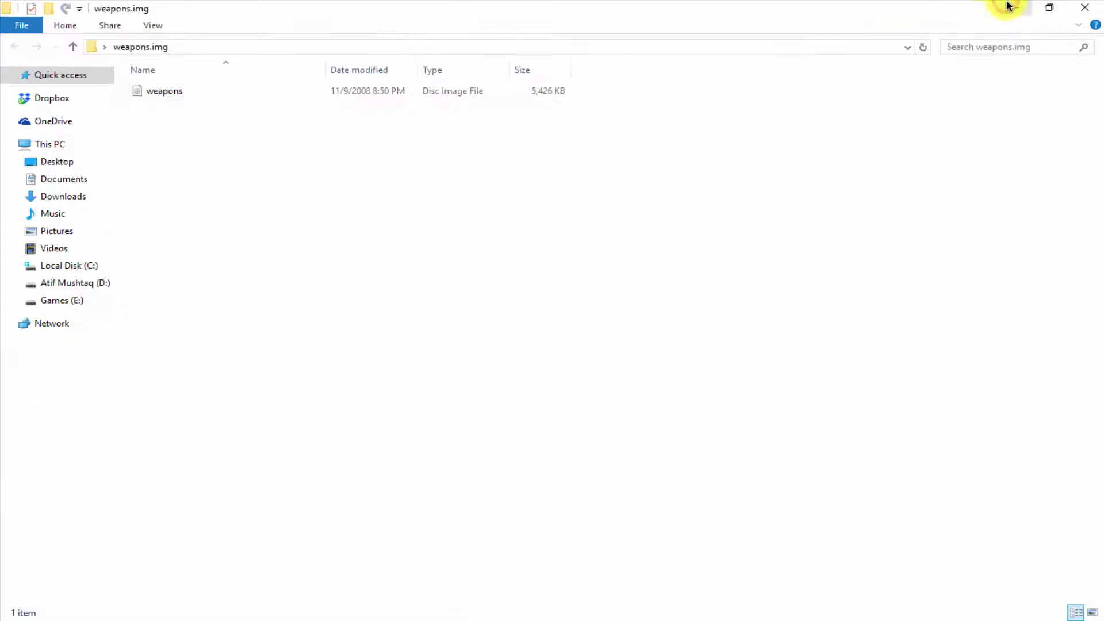
click(1007, 8)
click(193, 567)
double_click(193, 567)
click(387, 91)
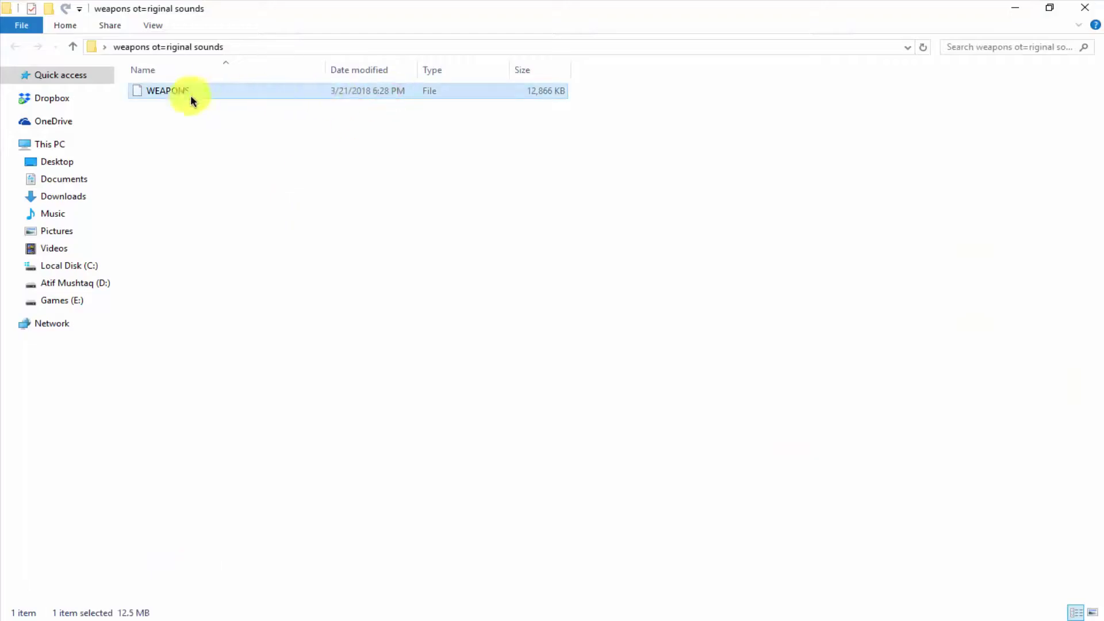
click(677, 614)
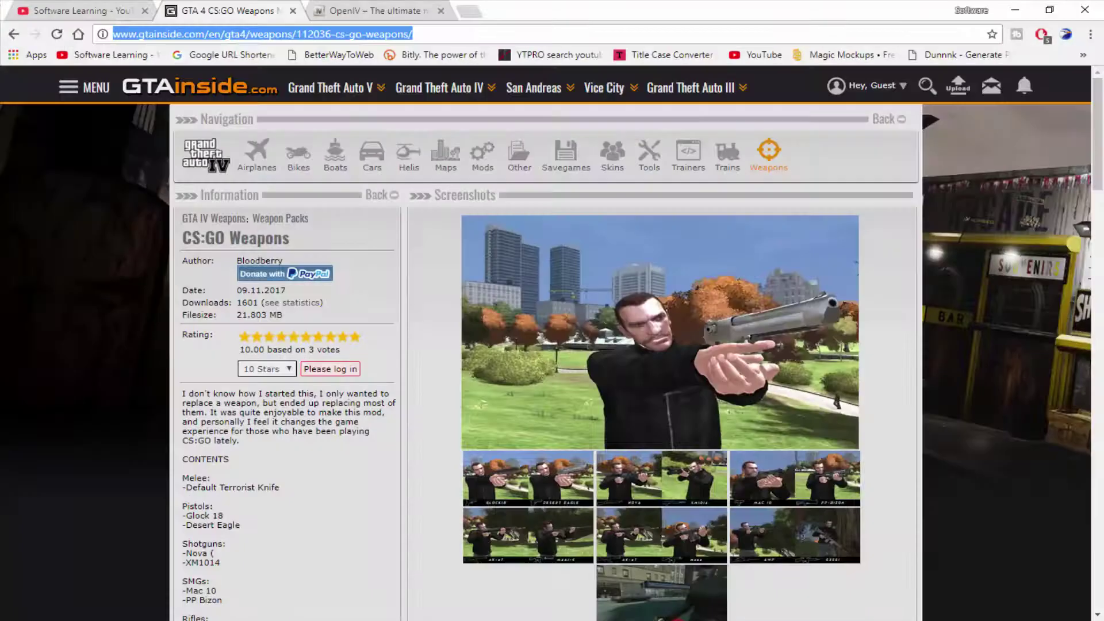
click(917, 612)
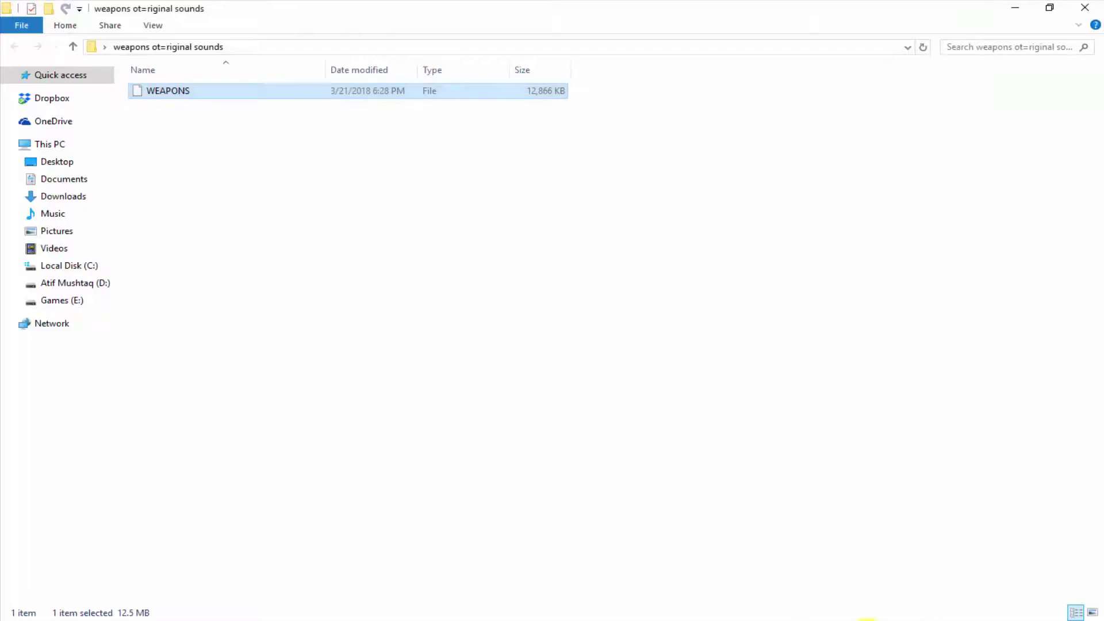
click(897, 613)
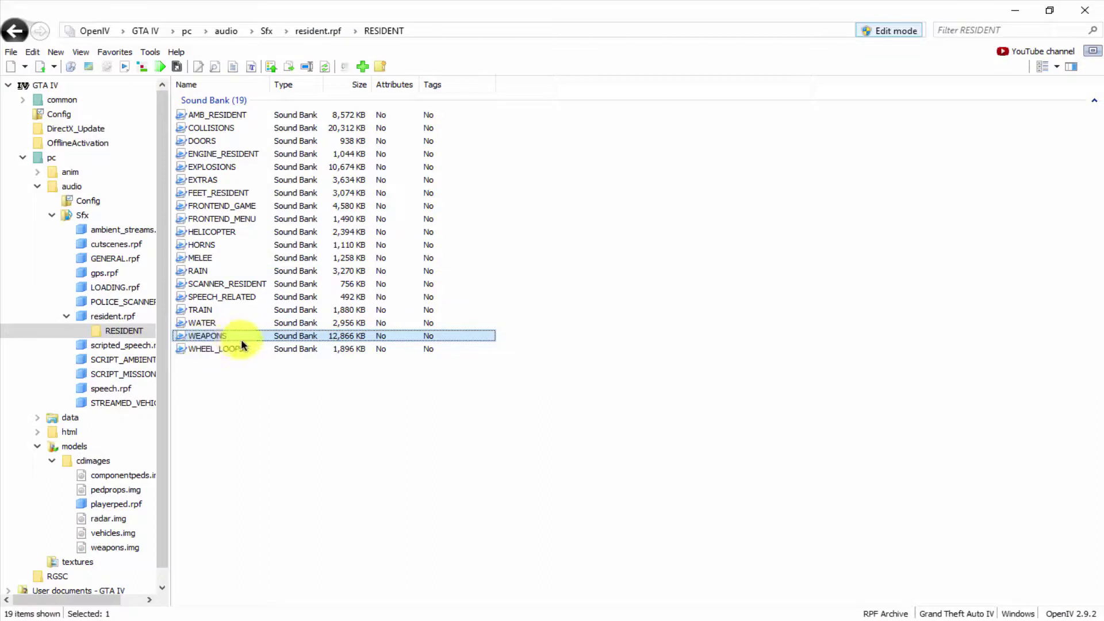
Replace the WEAPONS sound bank with weapons.ivaud from Downloads > Compressed > New Weapons Mod > Granate! > Sounds
right_click(202, 338)
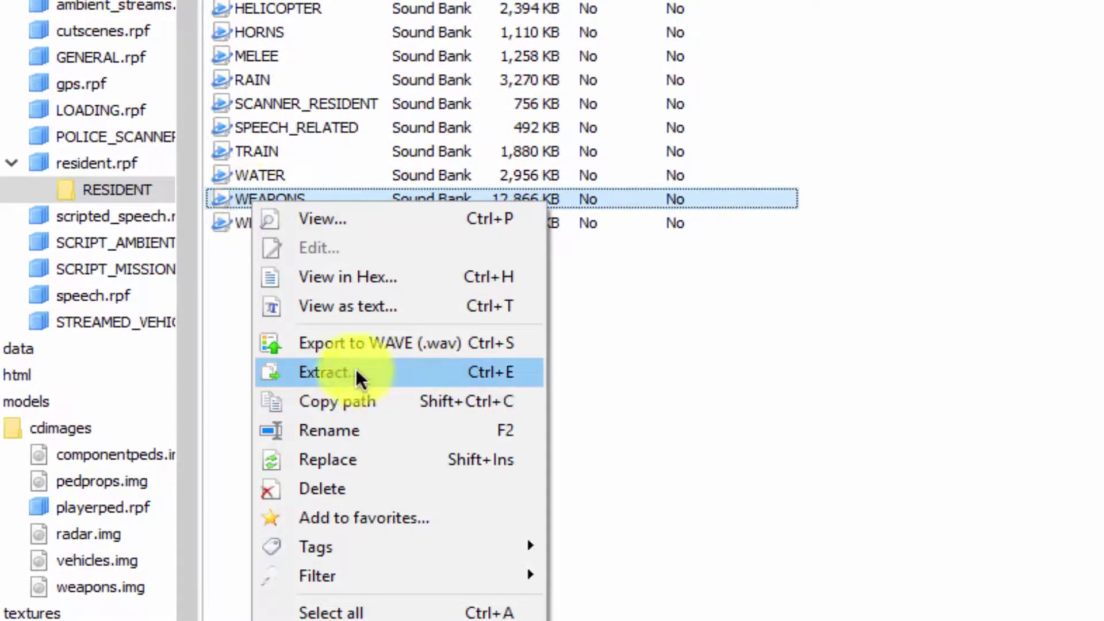
click(365, 459)
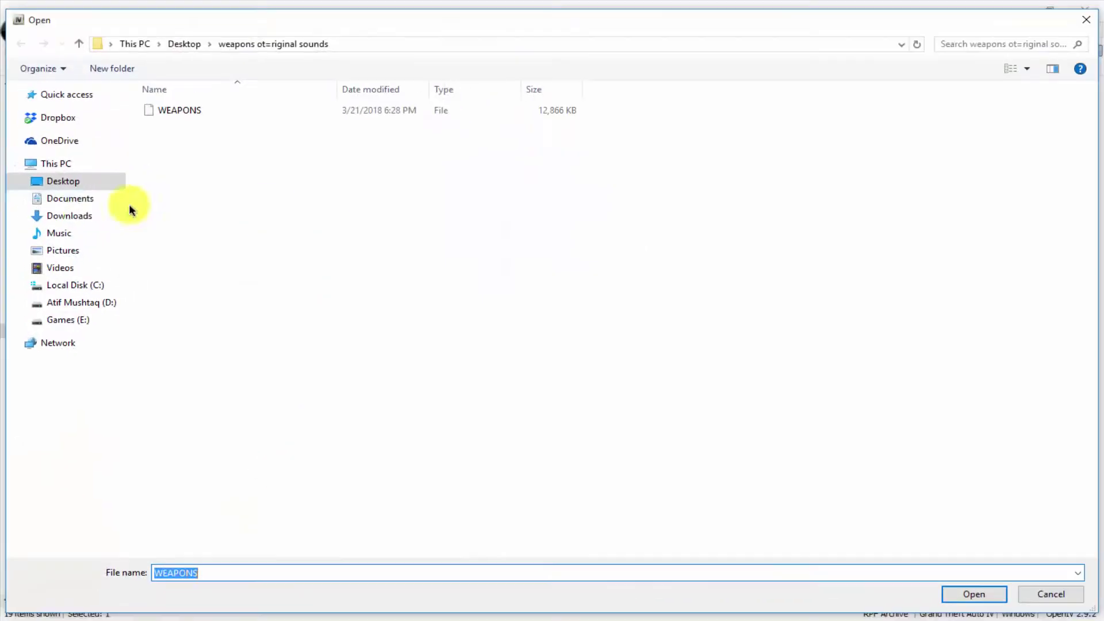
click(84, 215)
double_click(173, 128)
double_click(202, 112)
double_click(205, 109)
click(191, 113)
click(175, 128)
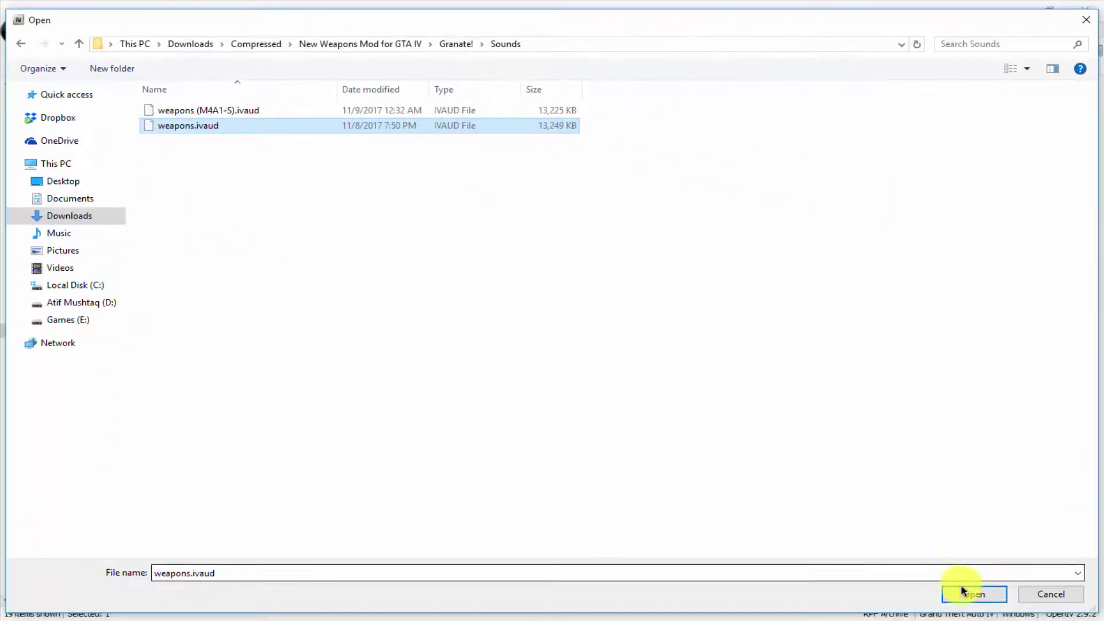
click(962, 594)
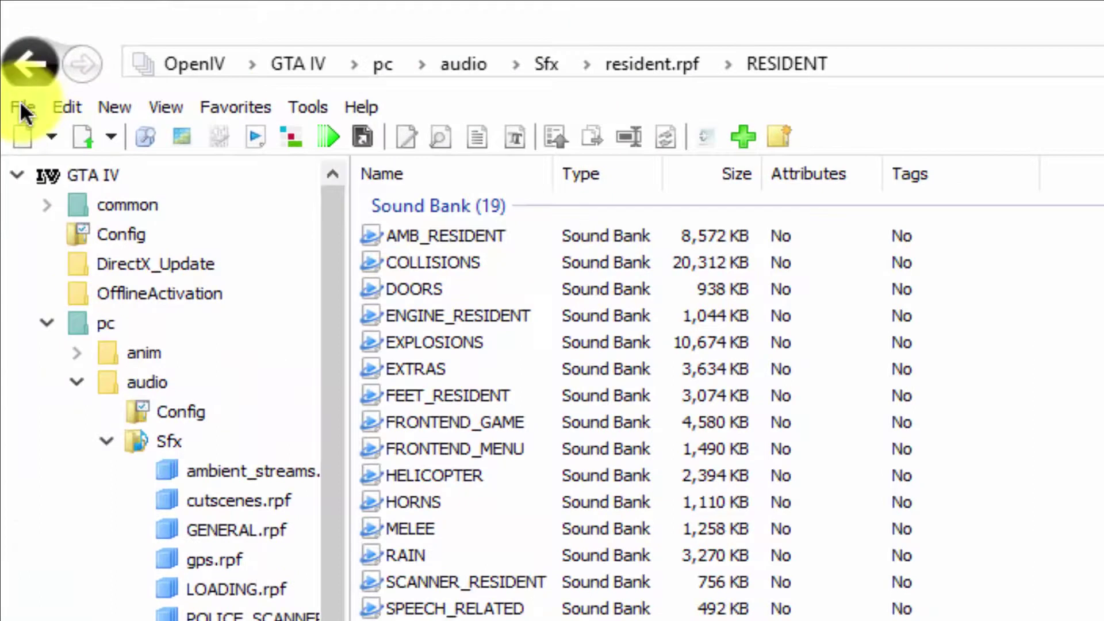
click(22, 106)
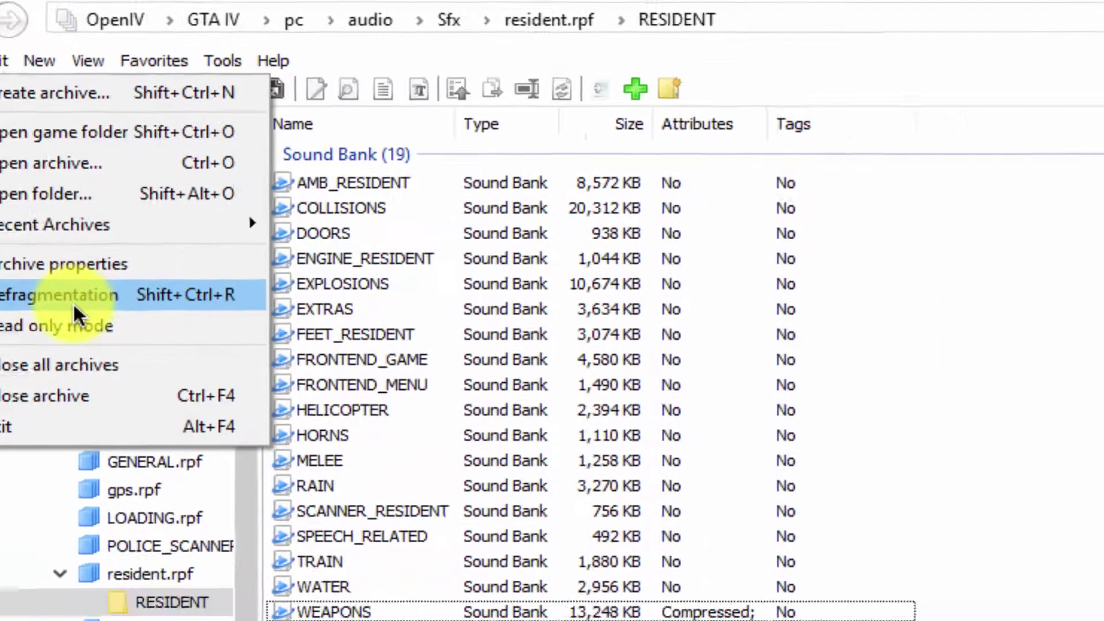
Defragment resident.rpf, acknowledge All complete, and decline opening the rebuilt archive
click(150, 356)
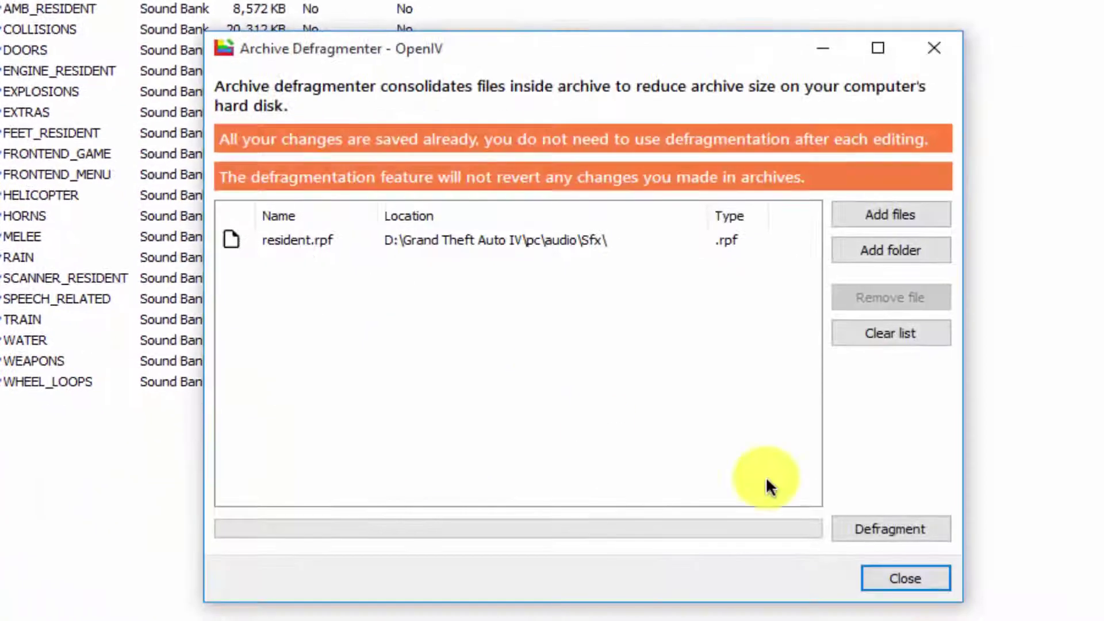
click(505, 240)
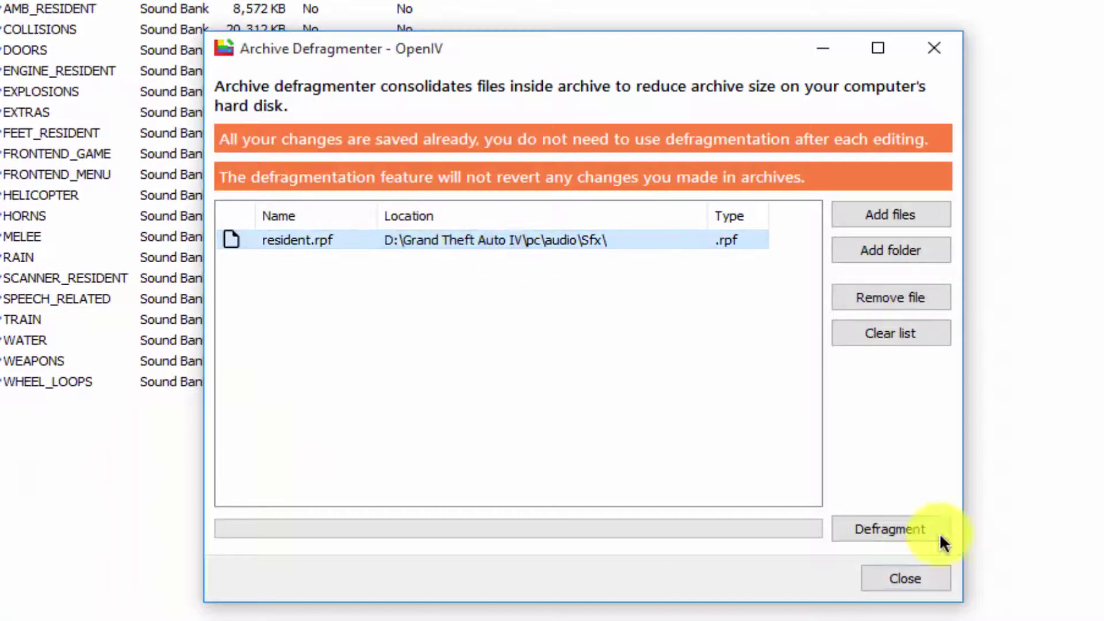
click(878, 537)
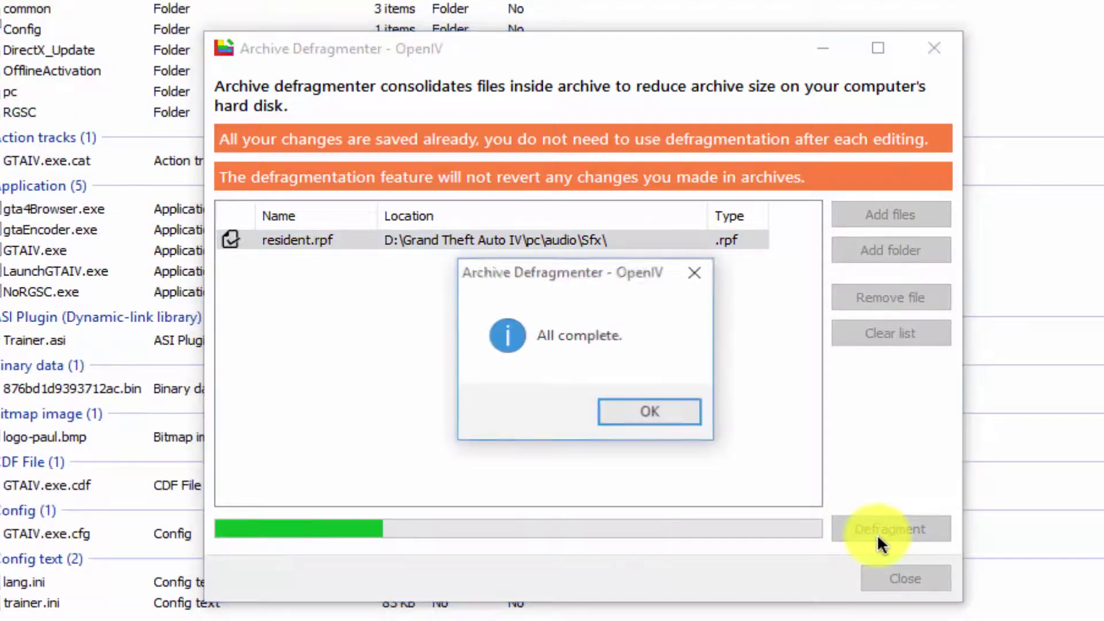
click(687, 411)
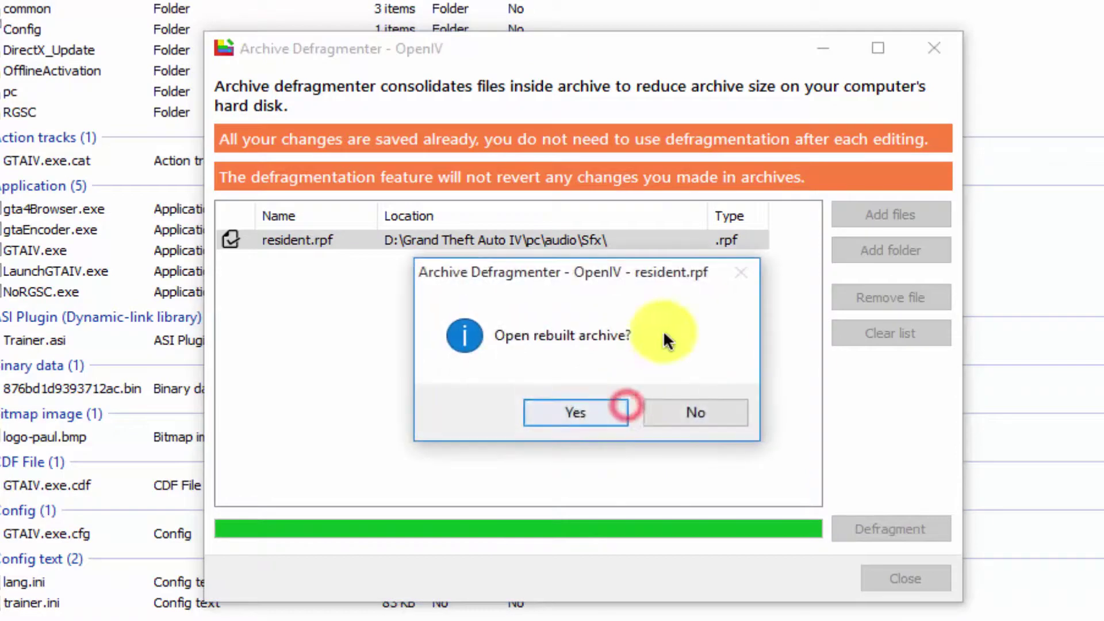
click(717, 417)
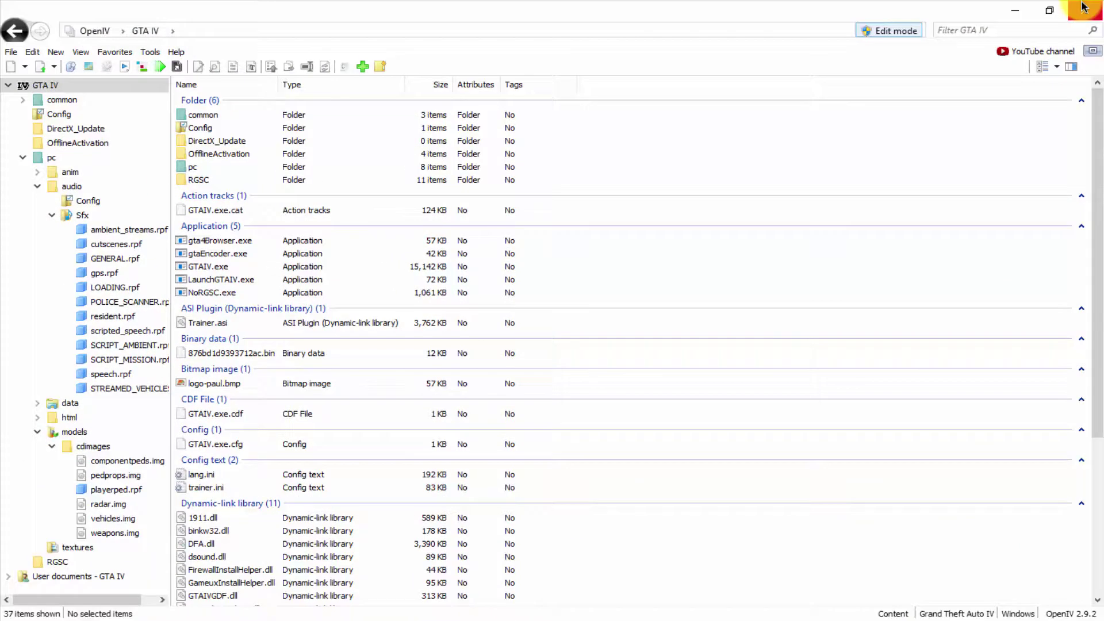